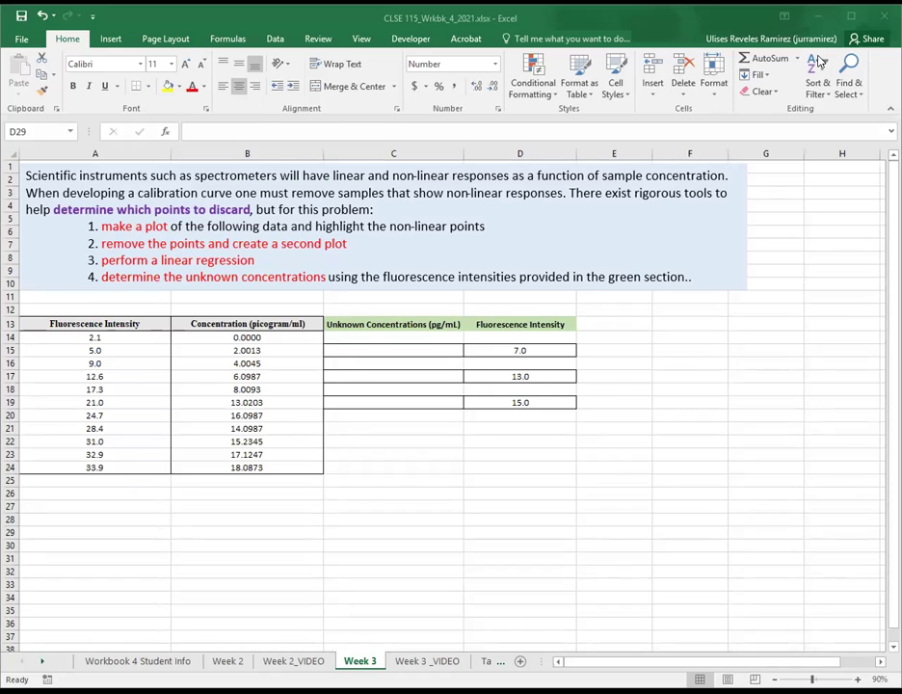
- Maximize the Excel window so the Week 3 calibration sheet fills the screen
click(851, 18)
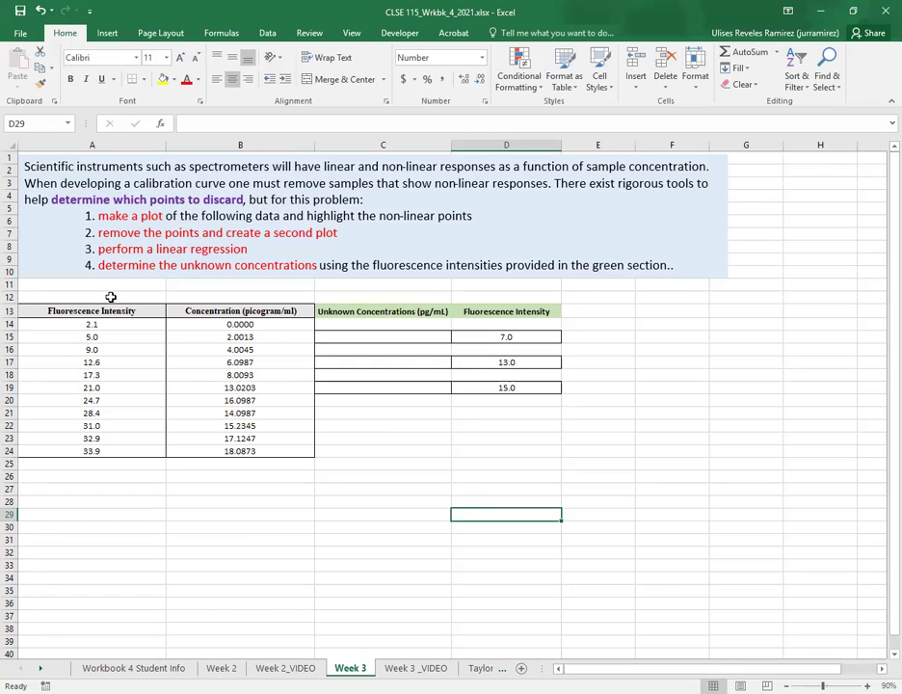
- Enter X in A12, Y in B12, and the heading EXPERIMENTAL CONCENTRATION in B11
click(114, 296)
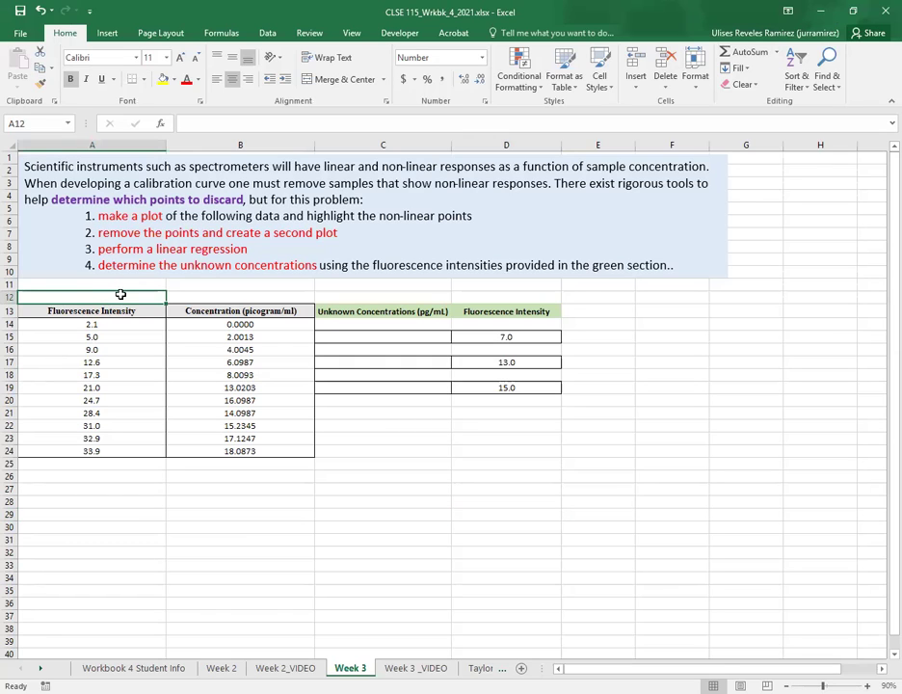
text(X)
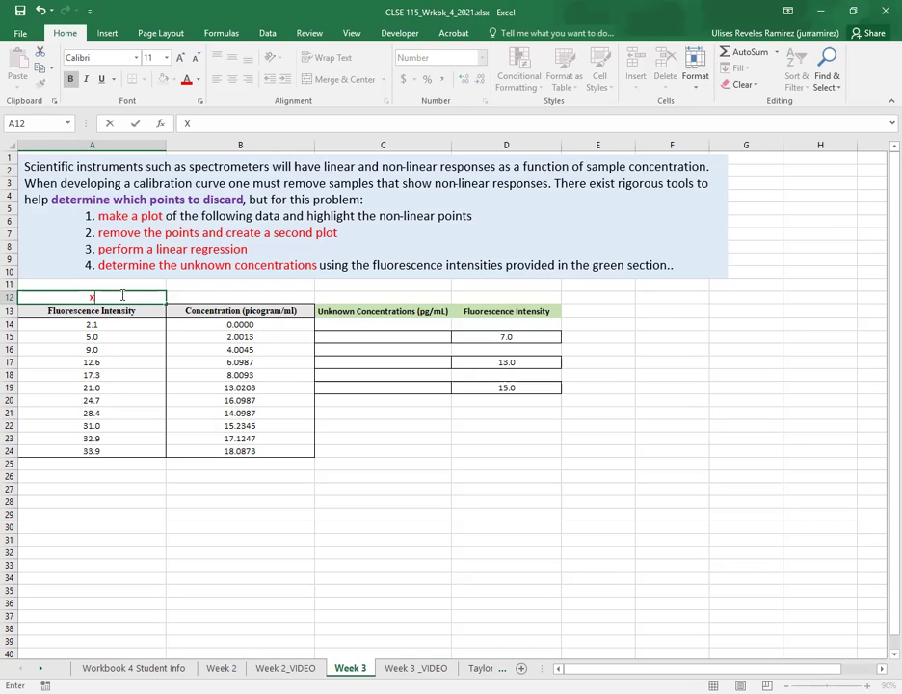
key(Tab)
text(Y)
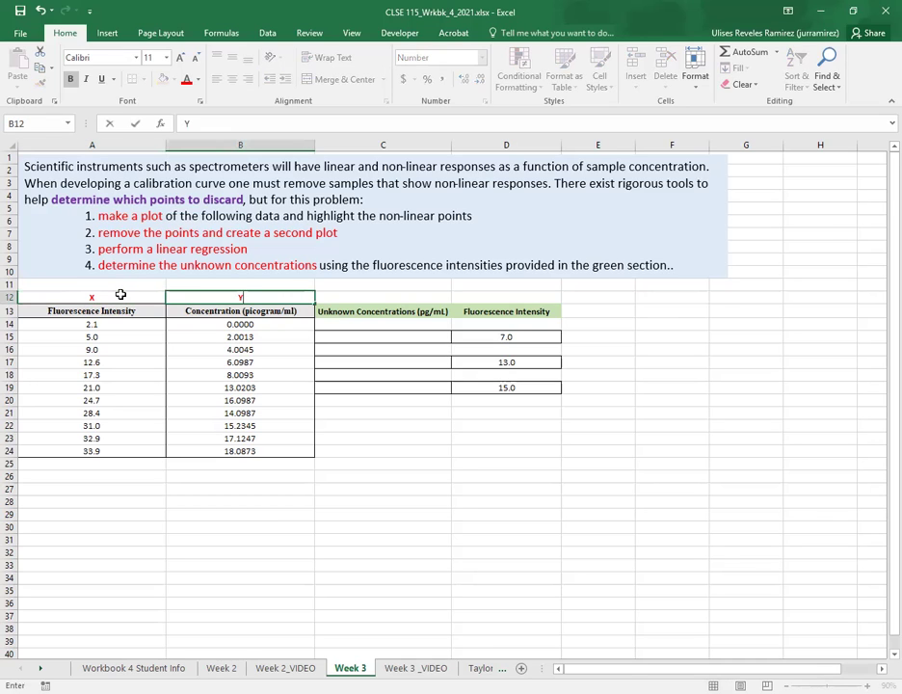
key(Return)
key(Up)
key(Up)
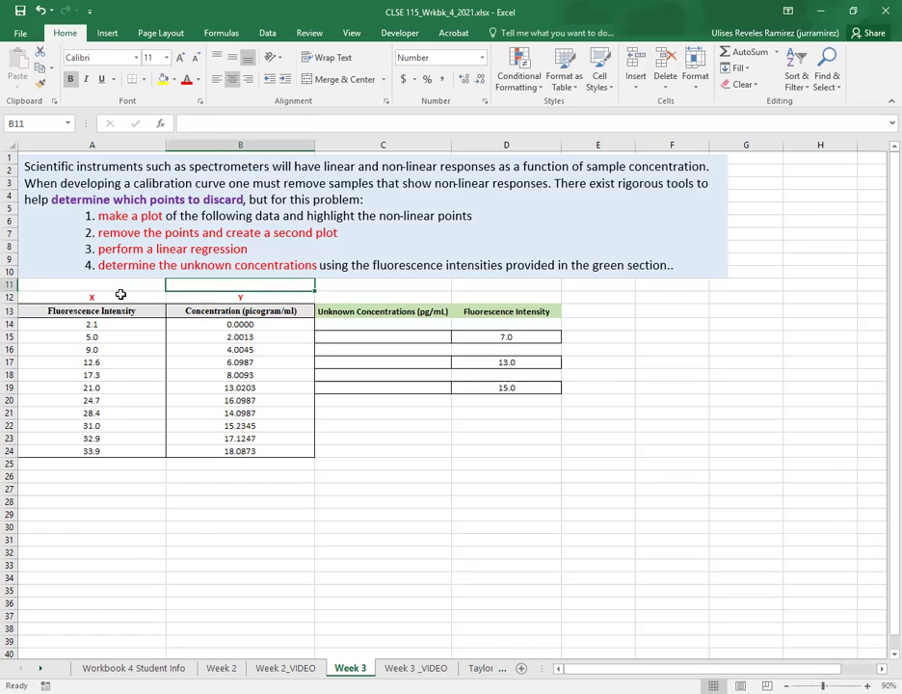
text(EXPERIME)
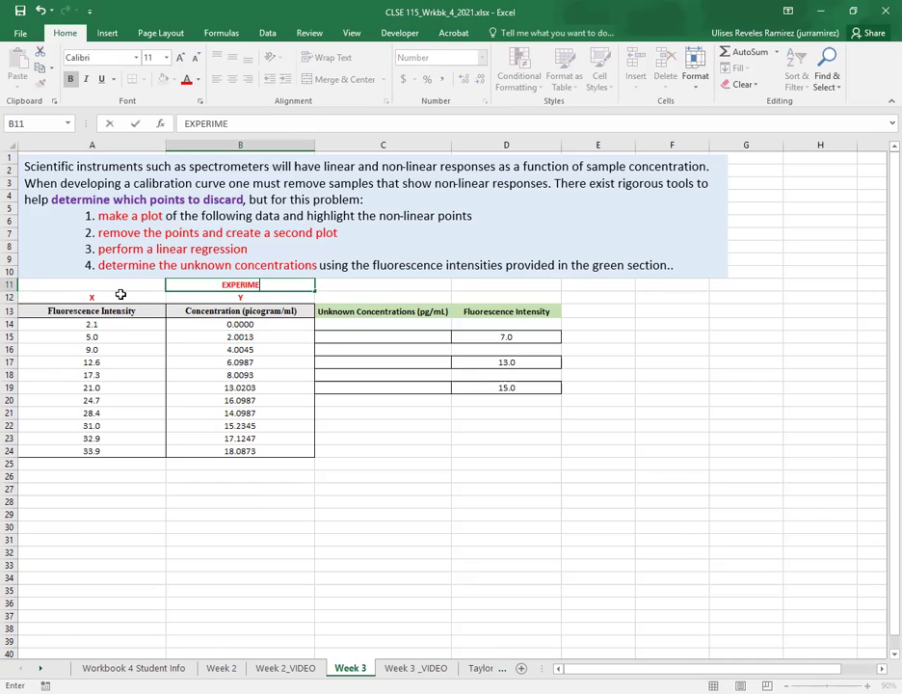
text(NTAL CONCE)
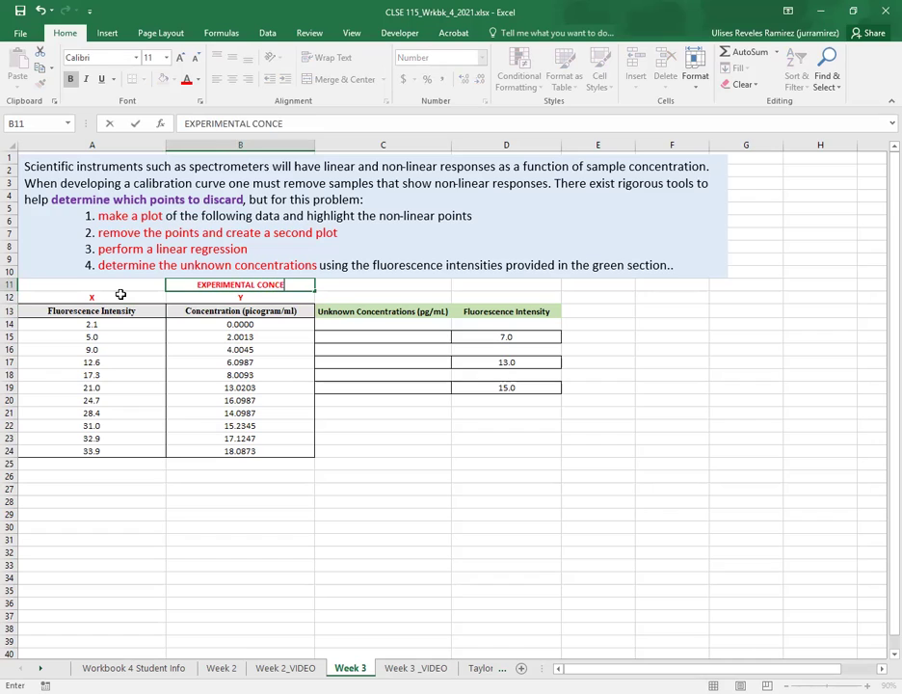
text(NTRATION)
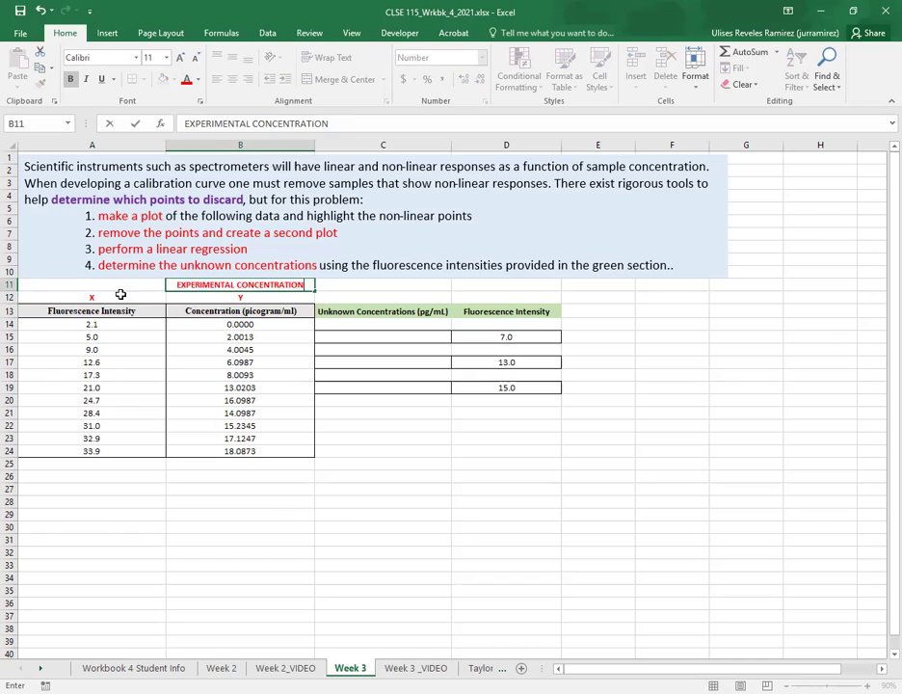
key(Return)
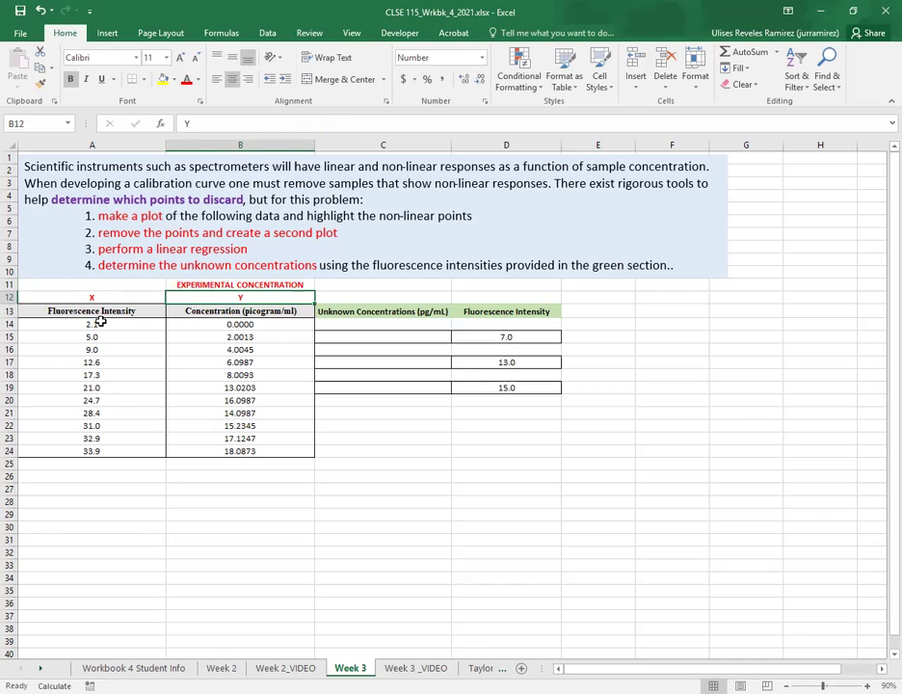
drag(97, 324, 287, 451)
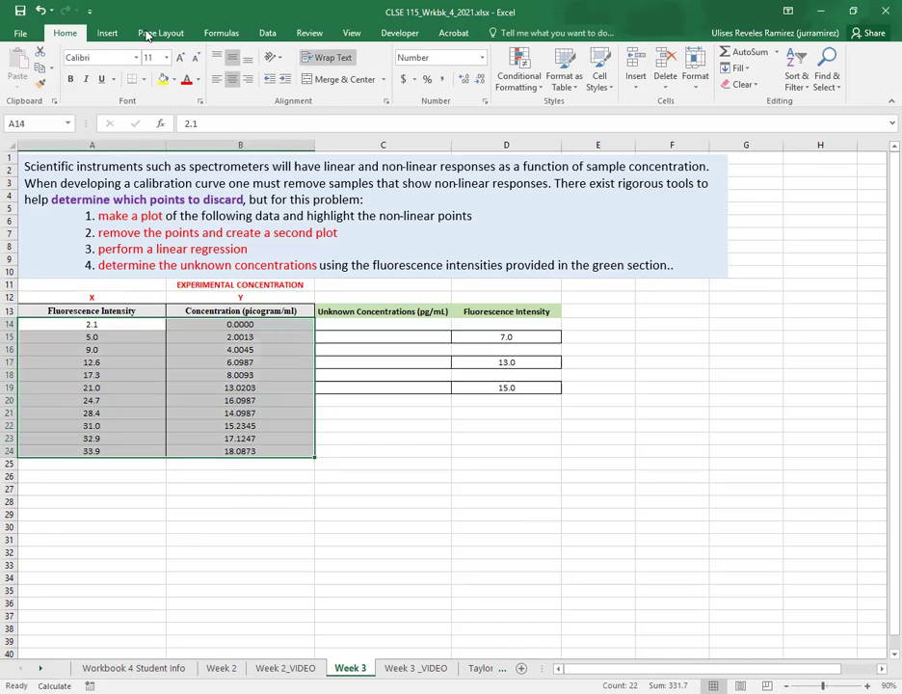
click(100, 35)
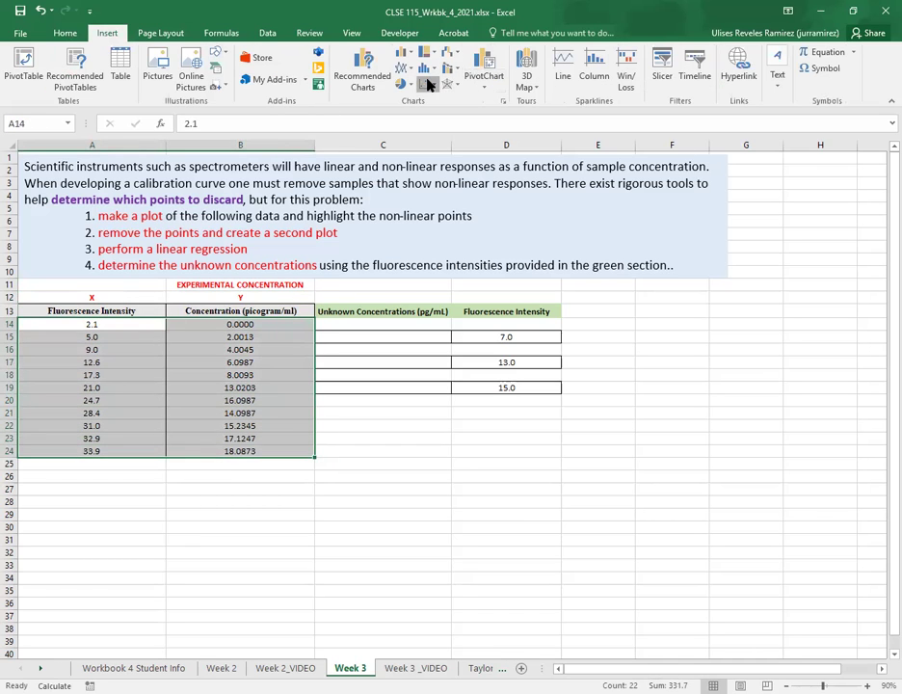
click(427, 84)
click(430, 122)
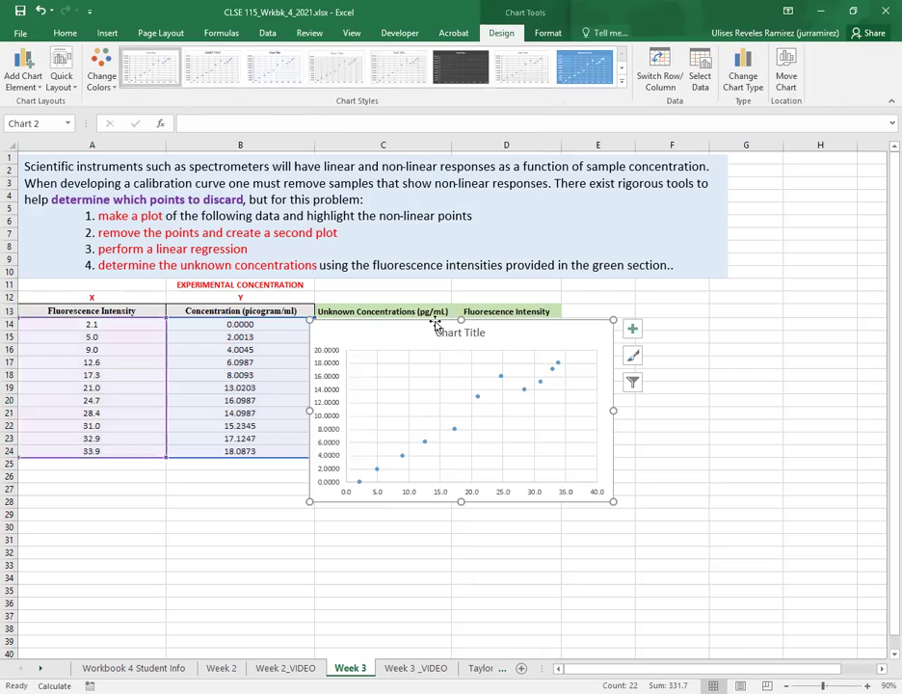
drag(434, 318, 147, 469)
scroll(499, 464, down, 2)
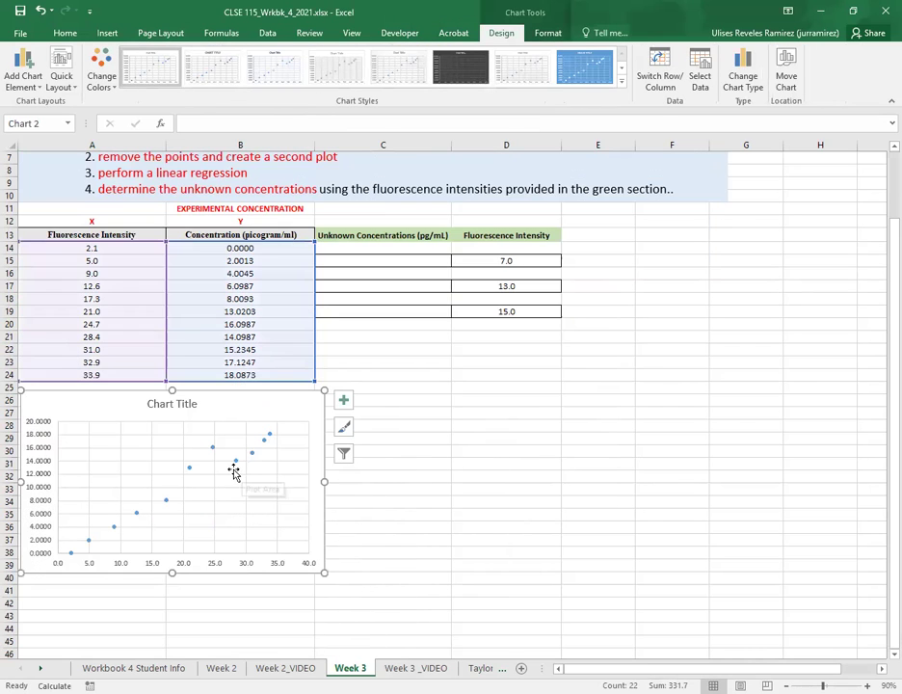
click(435, 467)
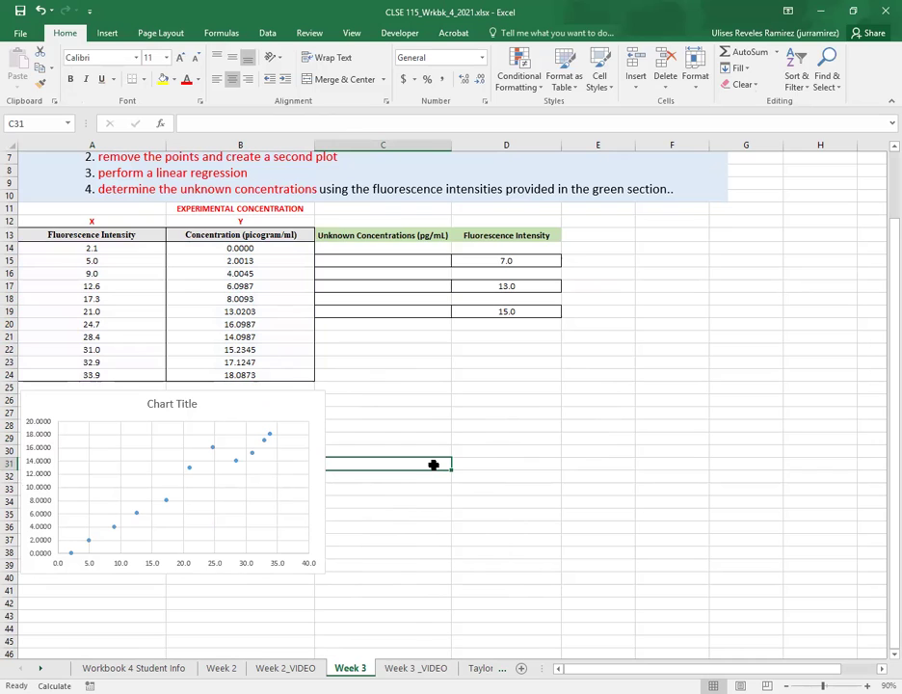
click(253, 407)
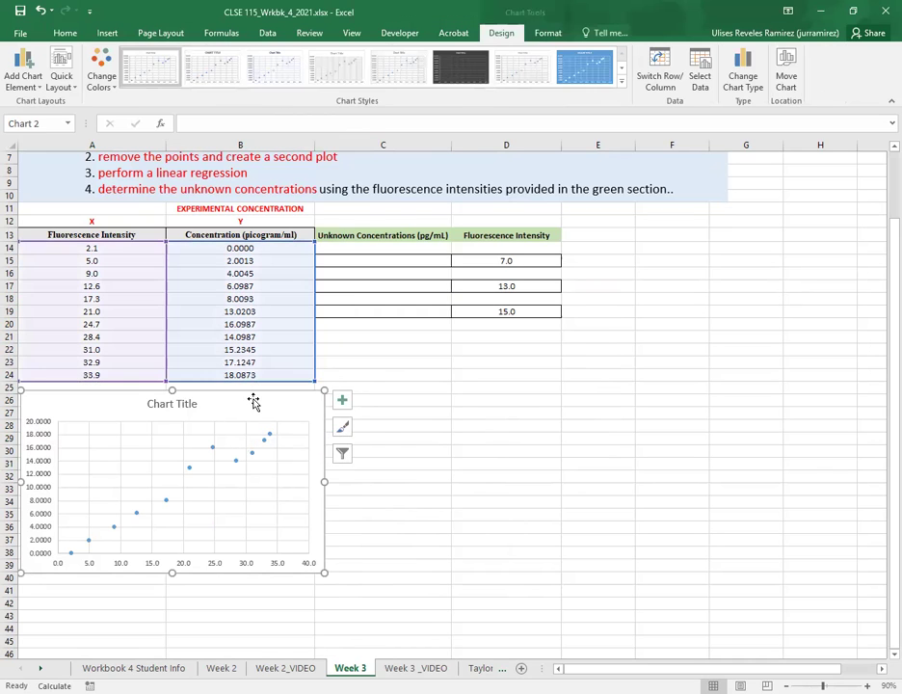
key(Delete)
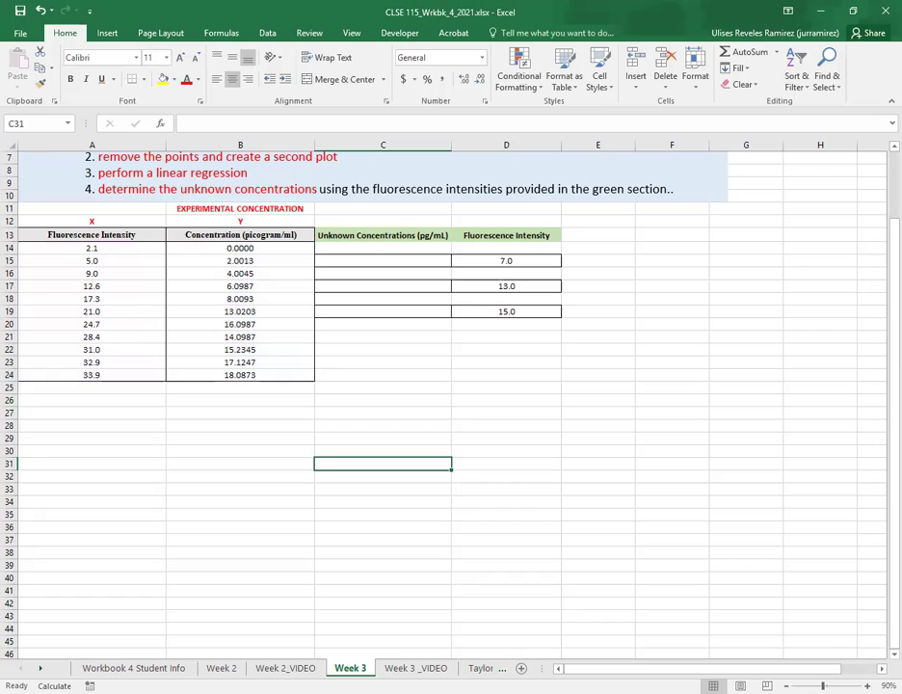
- Paste the prepared 'Calibration Curve with all data' scatter chart at B28 and shift it under column A
click(207, 425)
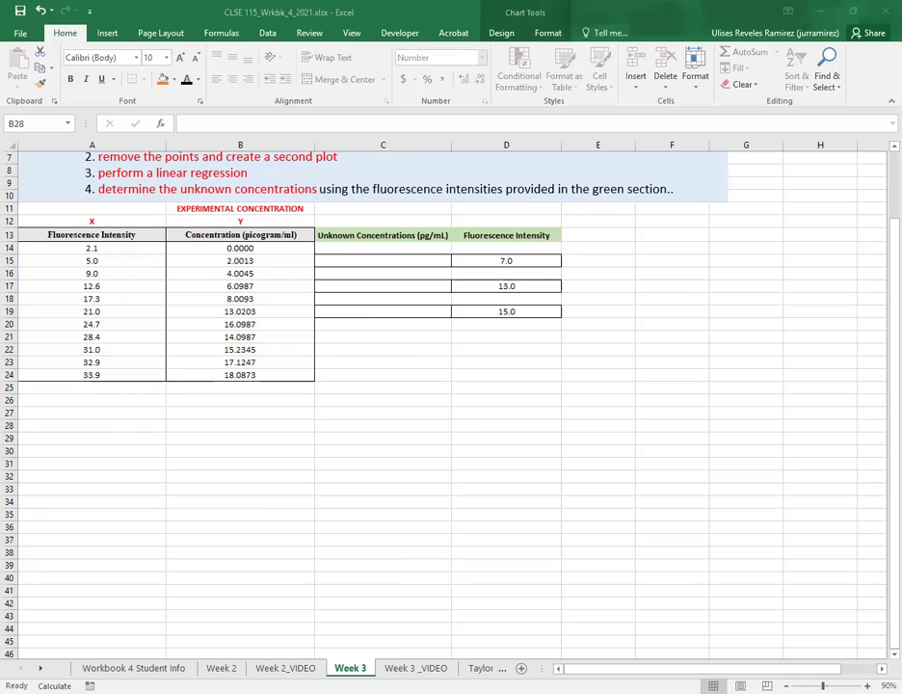
key(ctrl+v)
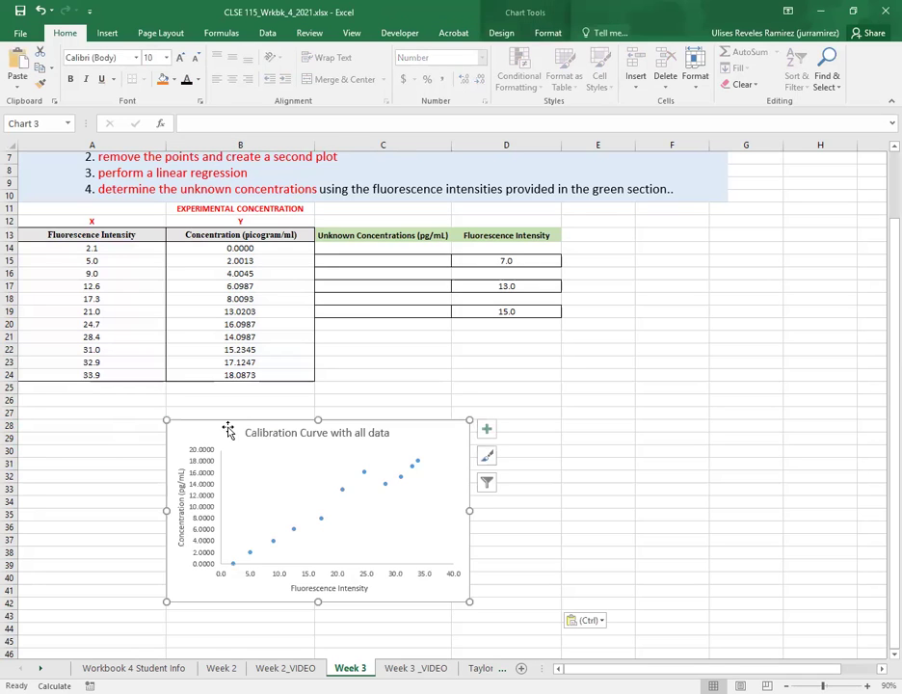
drag(240, 419, 137, 402)
click(203, 468)
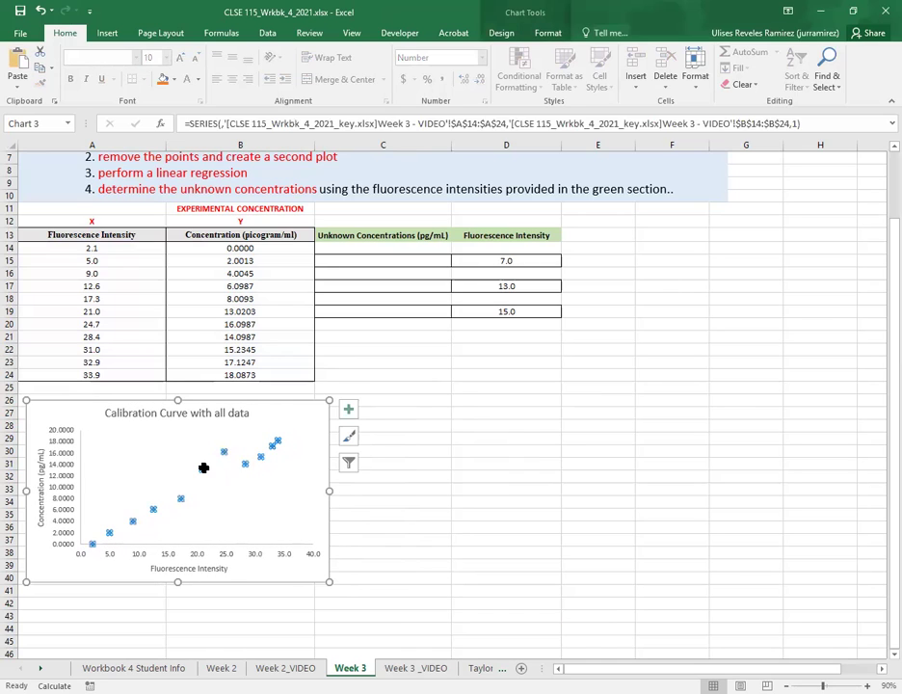
- Add a linear trendline displaying its equation and R² value to the all-data chart
right_click(203, 468)
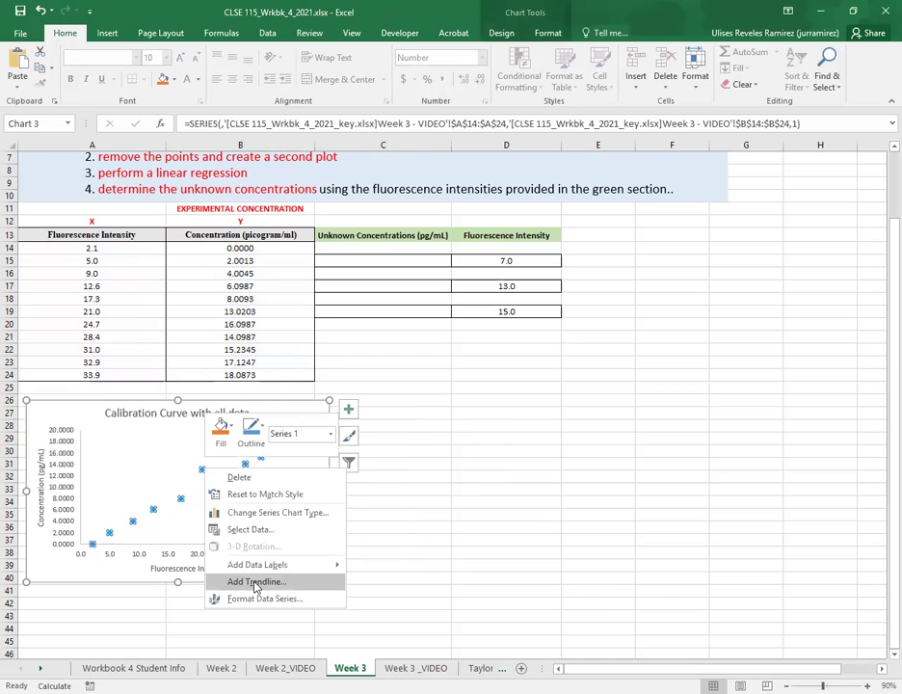
click(257, 583)
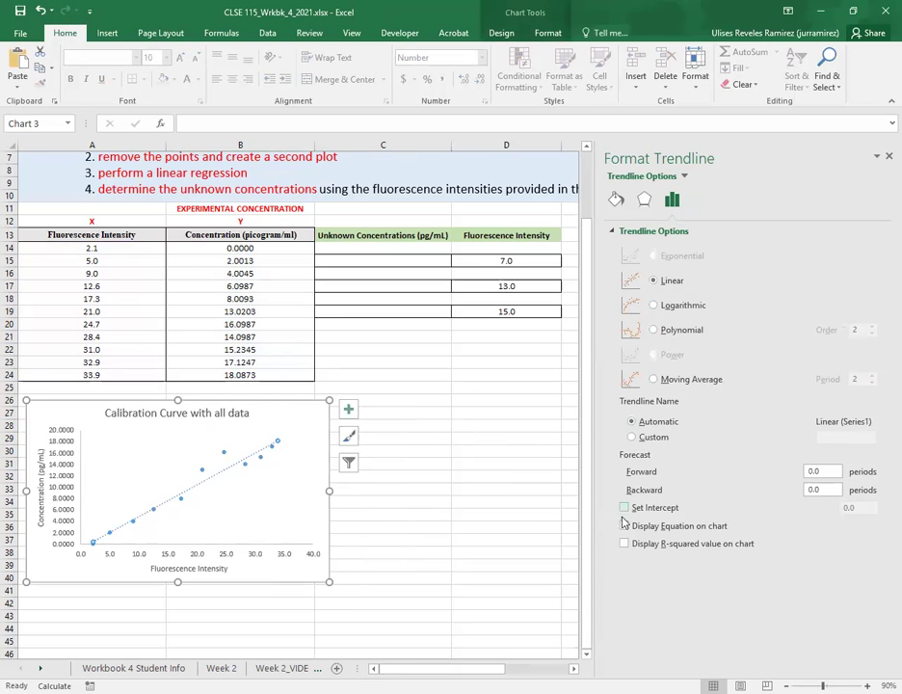
click(623, 525)
click(624, 544)
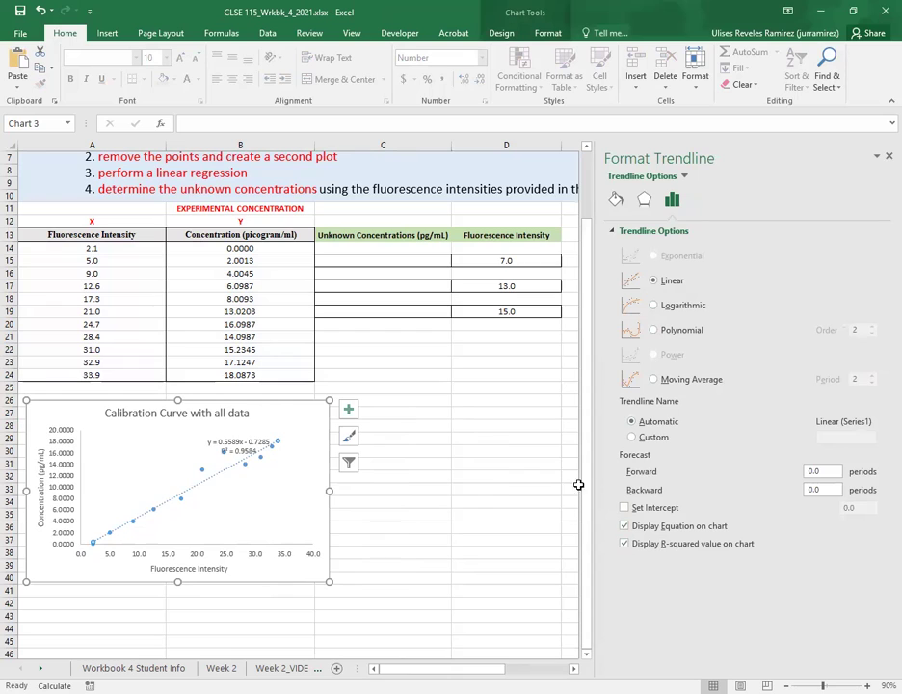
click(887, 156)
- Move the equation and R² label to the chart's upper left and set its font size to 14
click(245, 443)
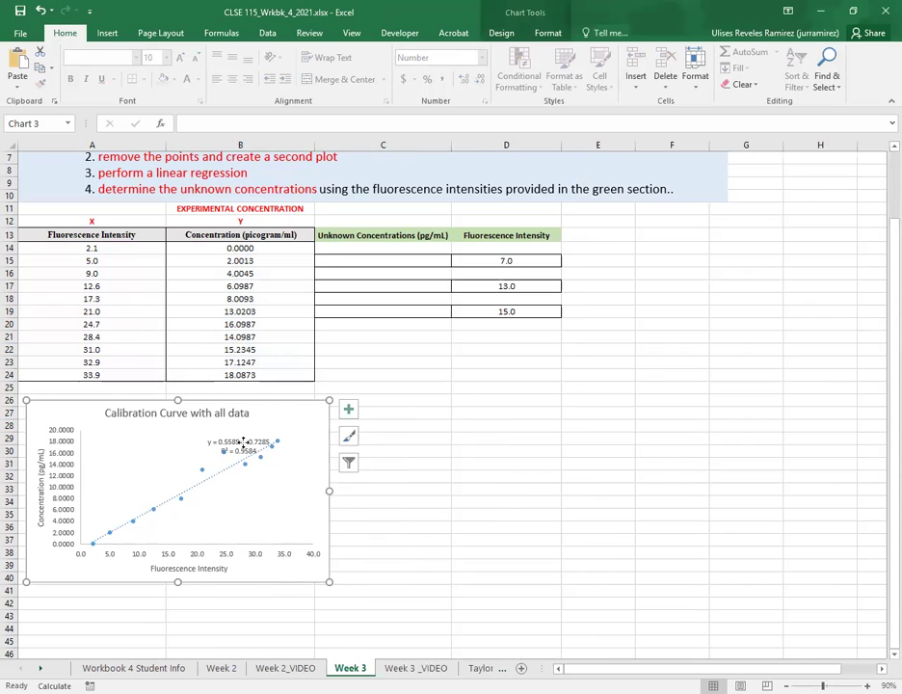
drag(246, 443, 106, 438)
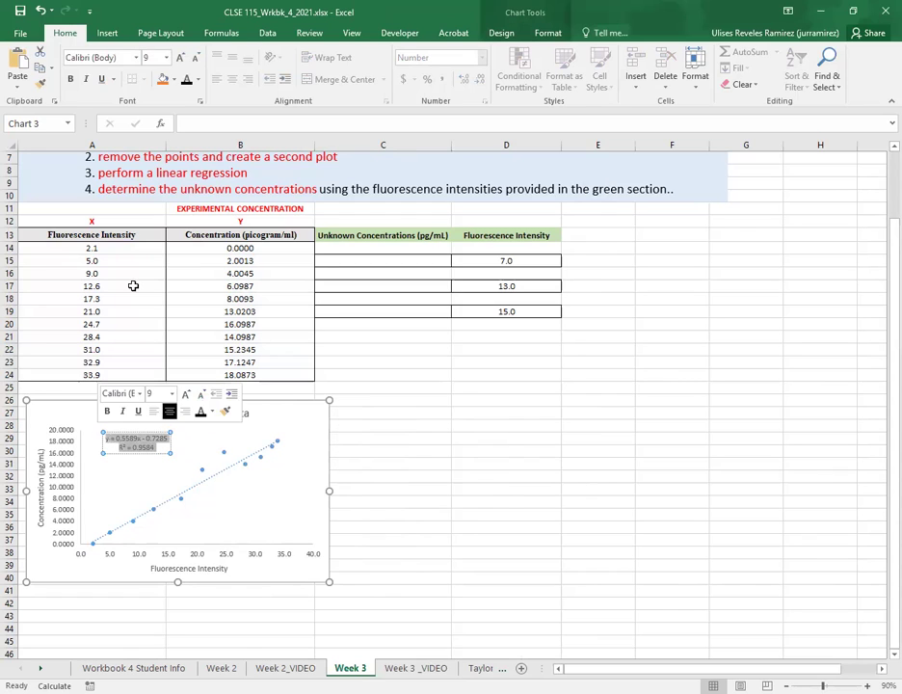
text(14)
key(Return)
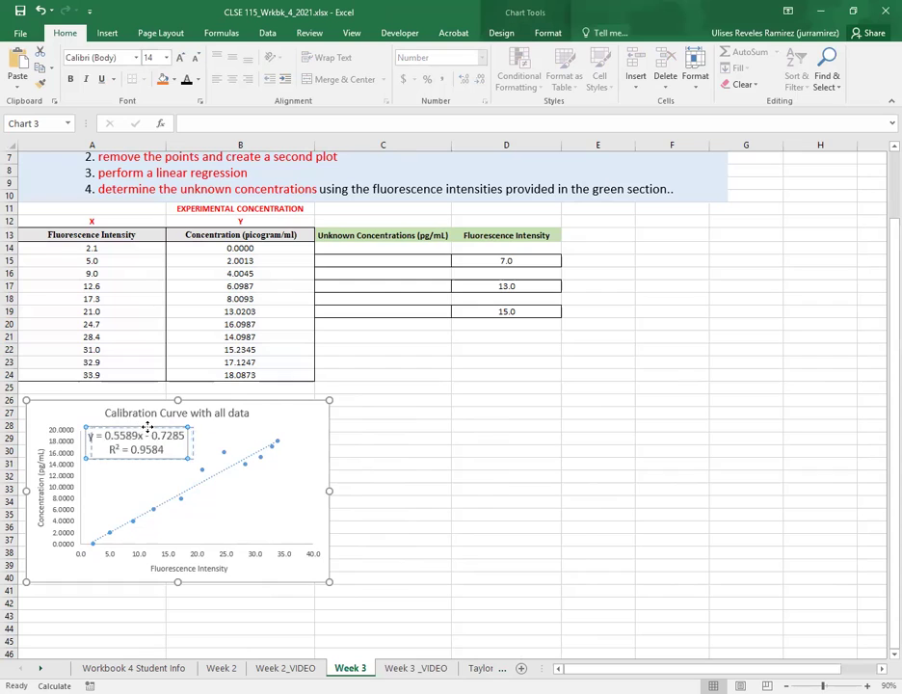
drag(142, 426, 171, 421)
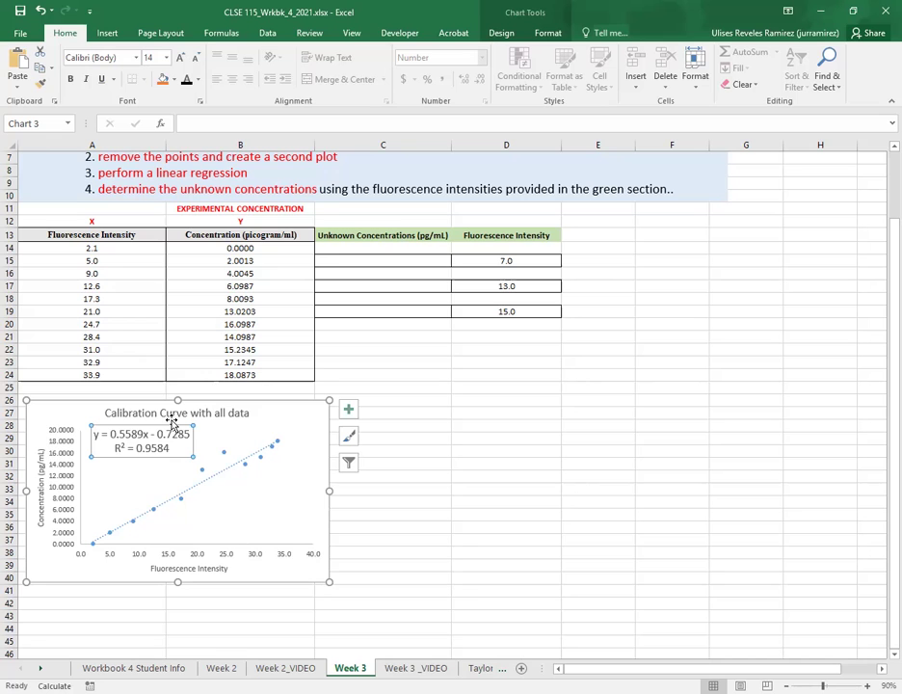
- Paste a red outline box around the two non-linear points on the all-data chart
click(455, 429)
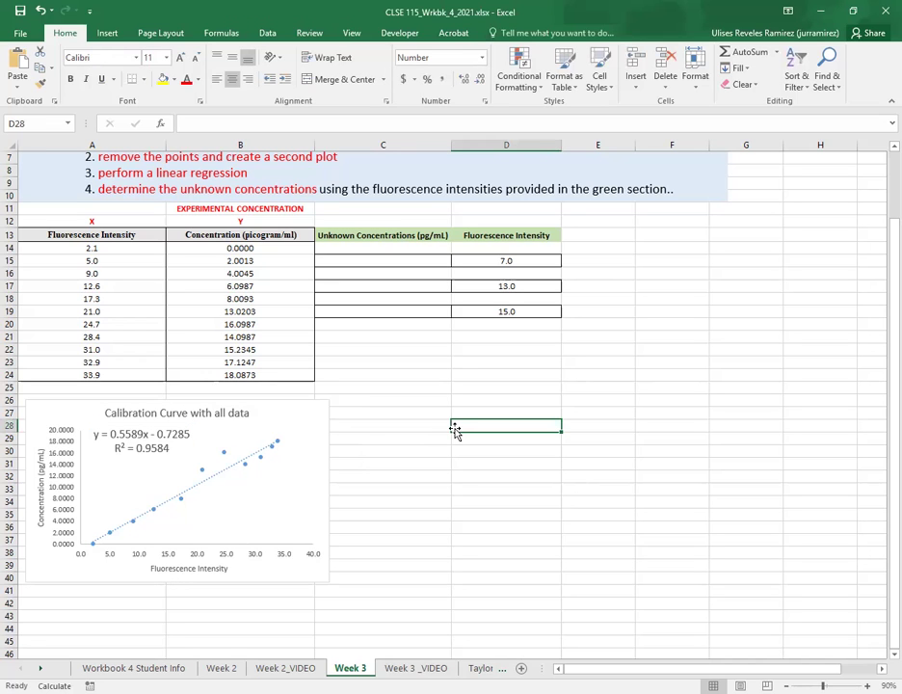
scroll(455, 428, up, 2)
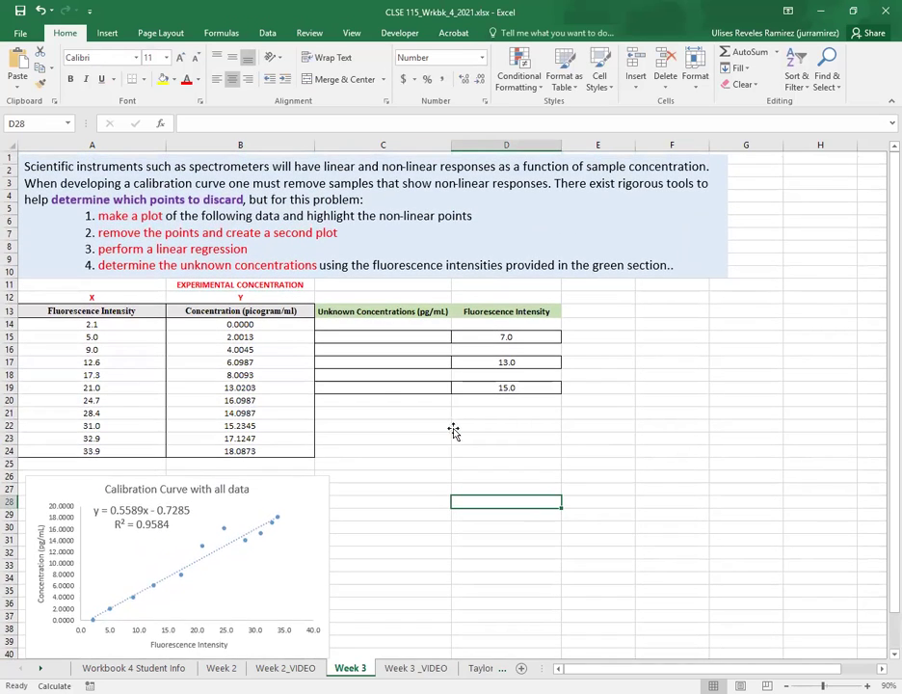
scroll(370, 435, down, 1)
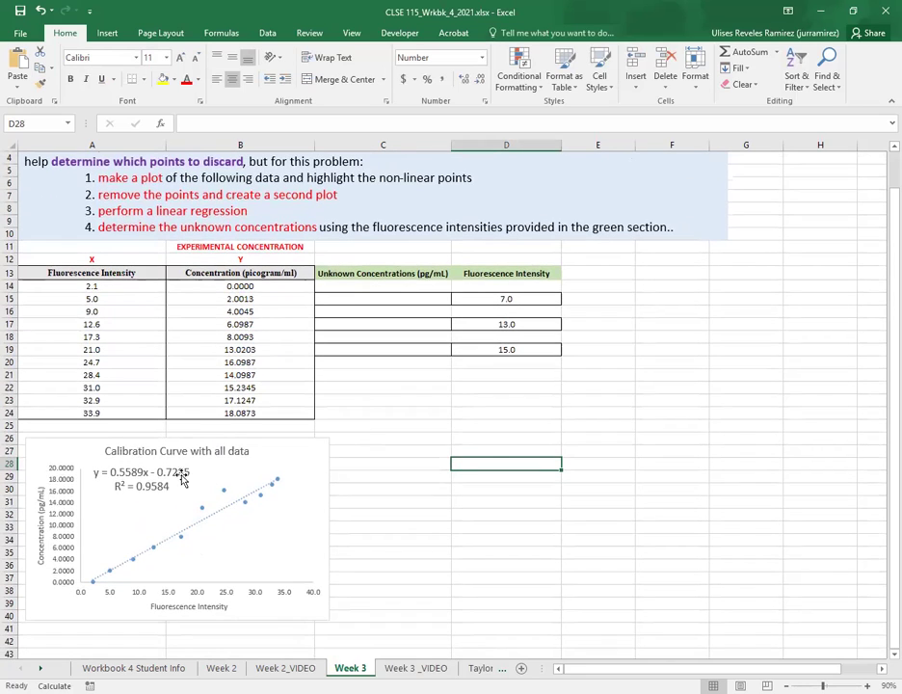
click(142, 479)
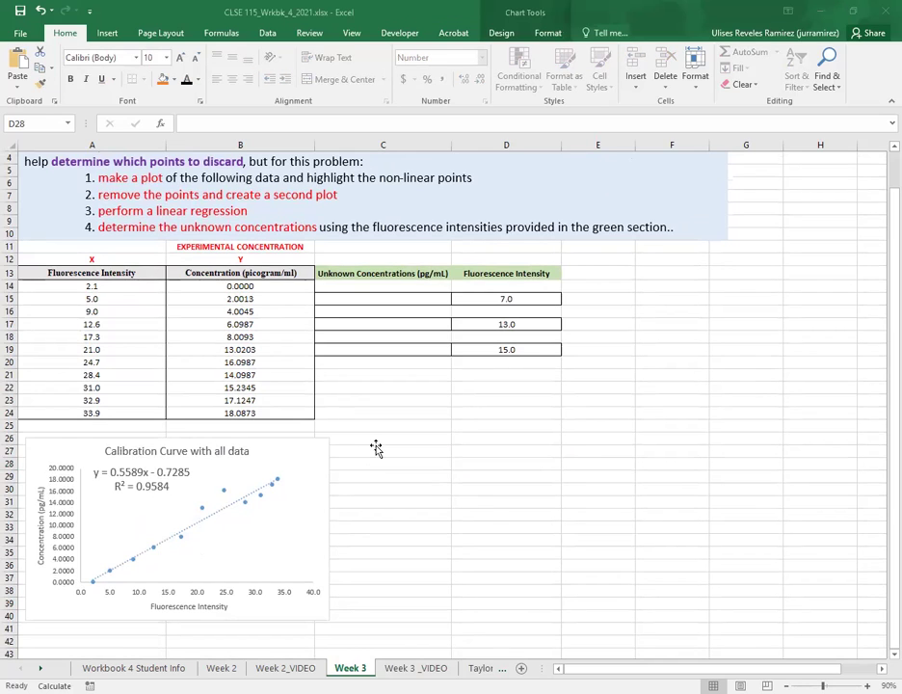
key(ctrl+v)
drag(346, 447, 222, 473)
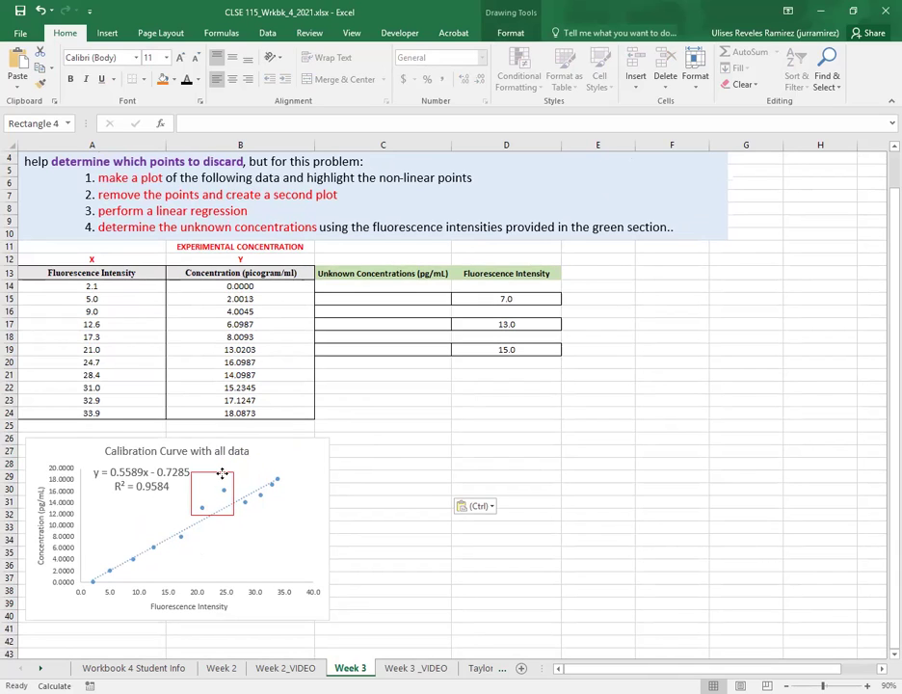
click(433, 445)
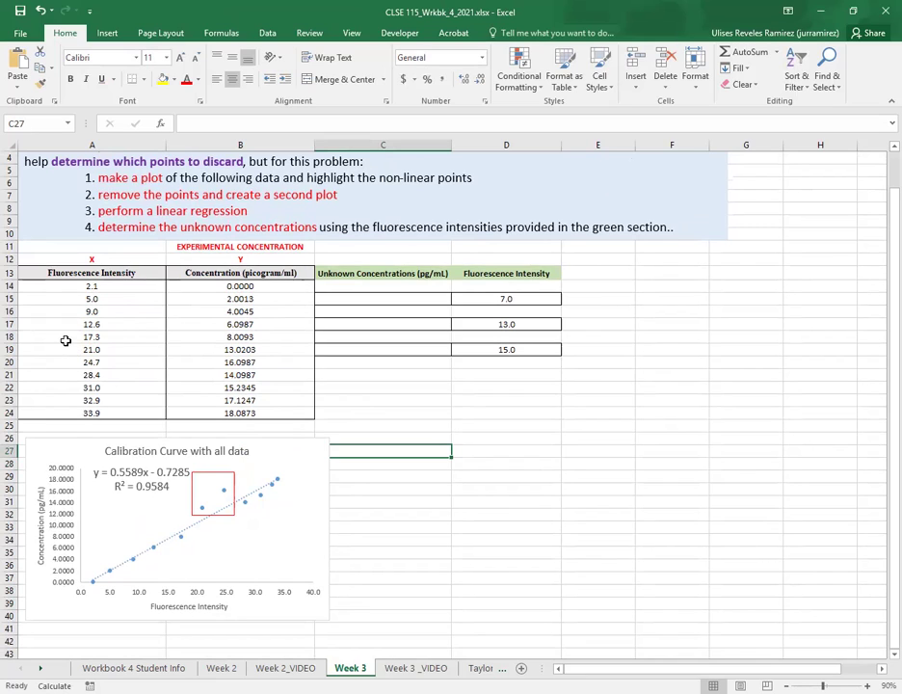
- Fill rows 19–20 (A19:B20) with yellow to mark the non-linear data
drag(66, 349, 197, 359)
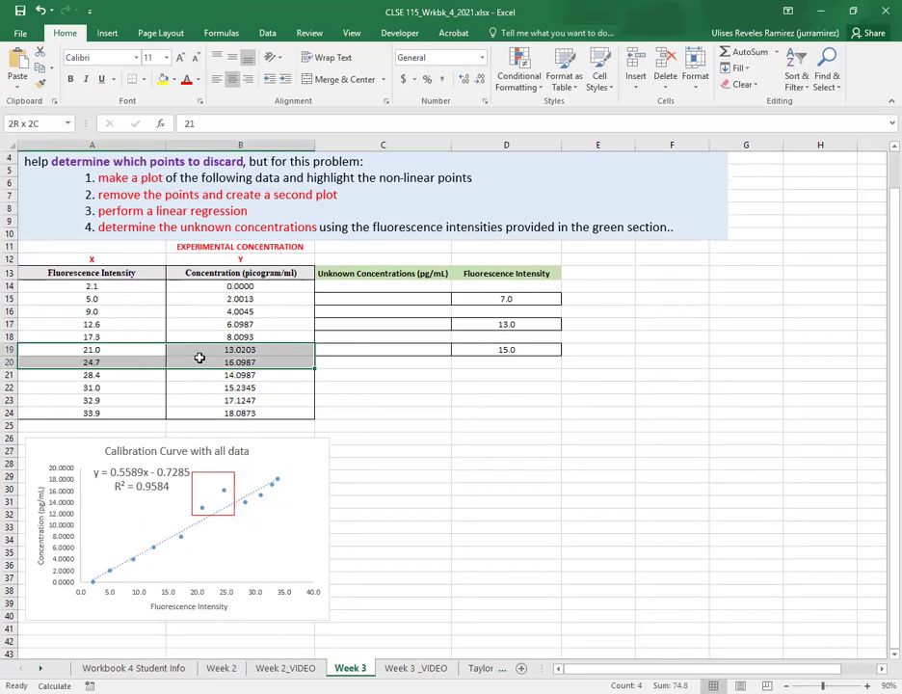
click(164, 81)
click(405, 477)
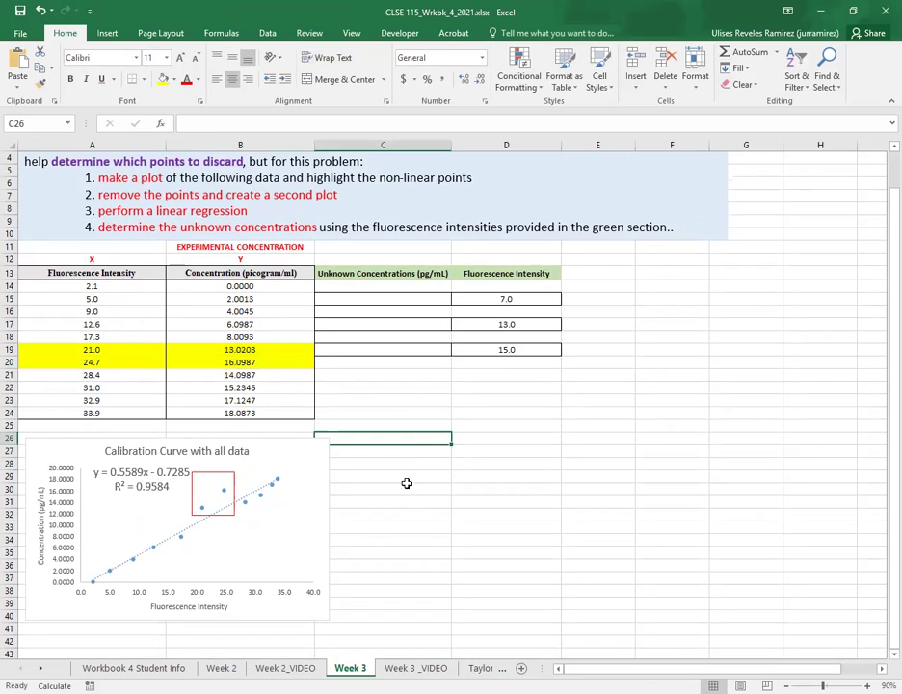
click(107, 33)
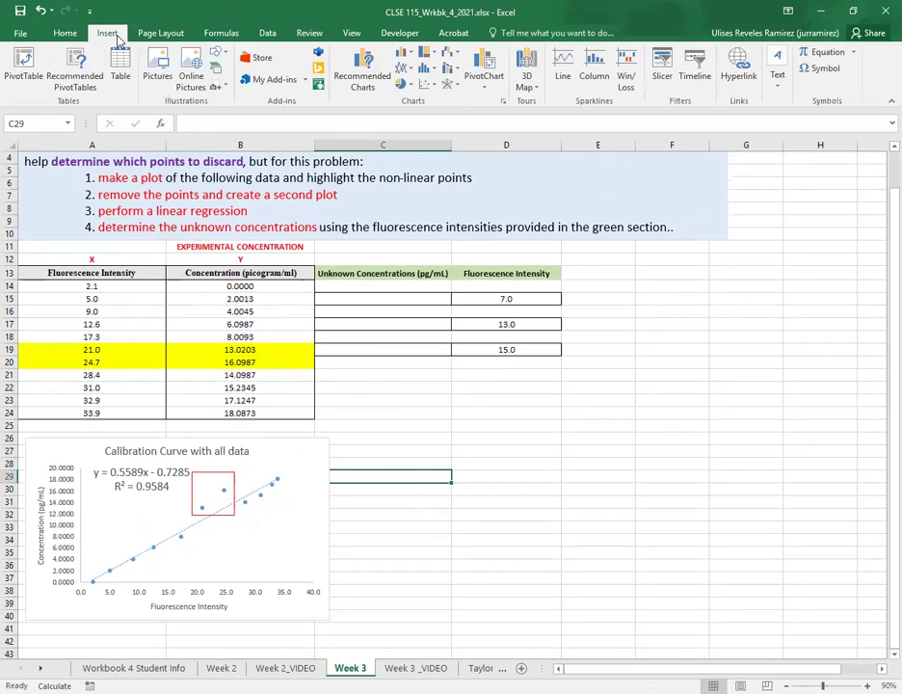
- Insert an empty scatter chart and place it beside the first chart
click(427, 84)
click(439, 138)
drag(429, 327, 458, 435)
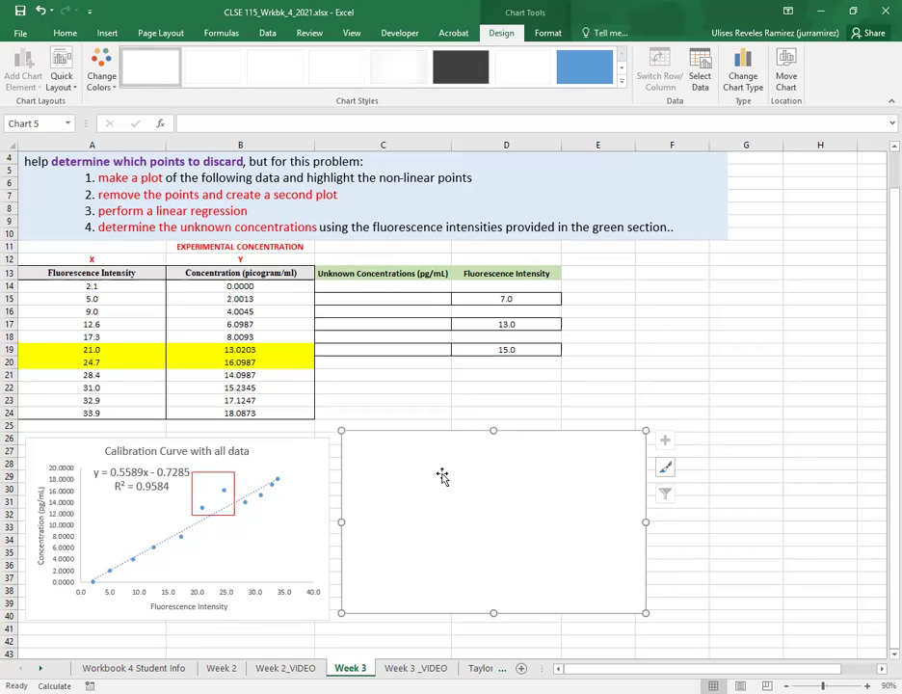
- Add a new data series with X values A14:A18,A21:A24
right_click(439, 472)
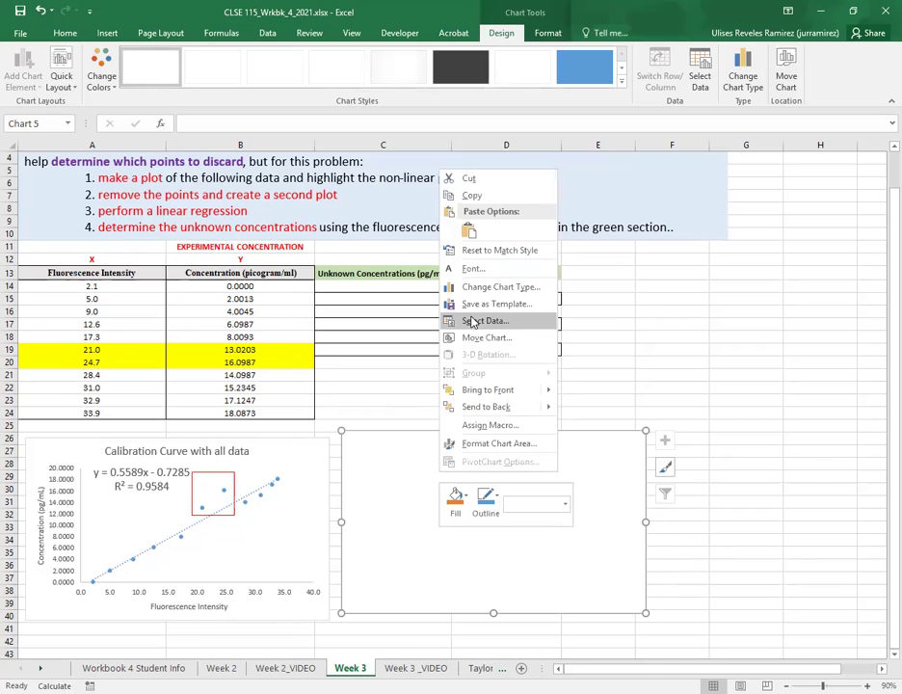
click(472, 321)
click(448, 324)
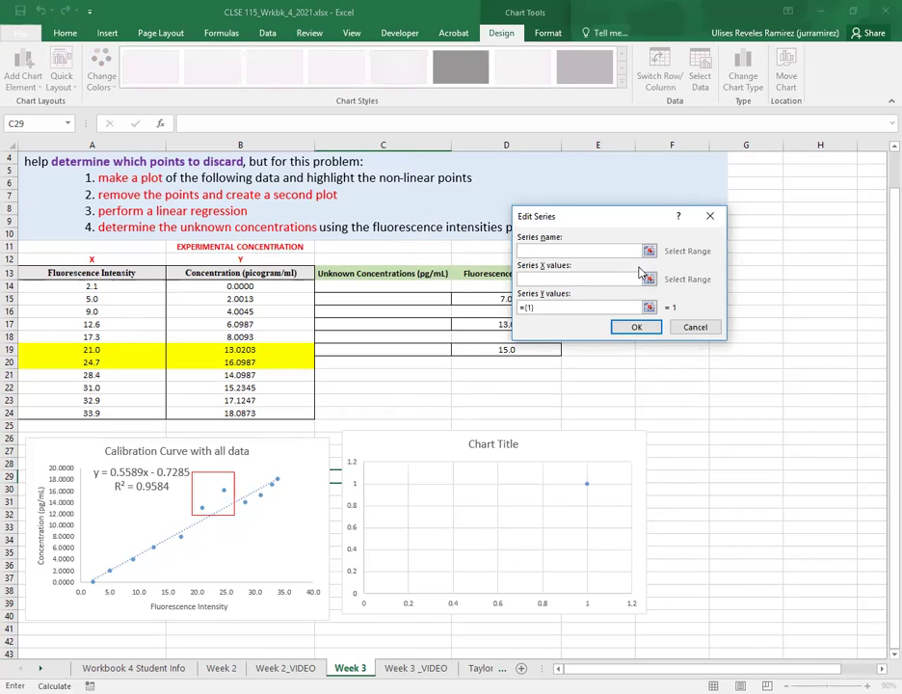
click(641, 278)
drag(94, 286, 111, 330)
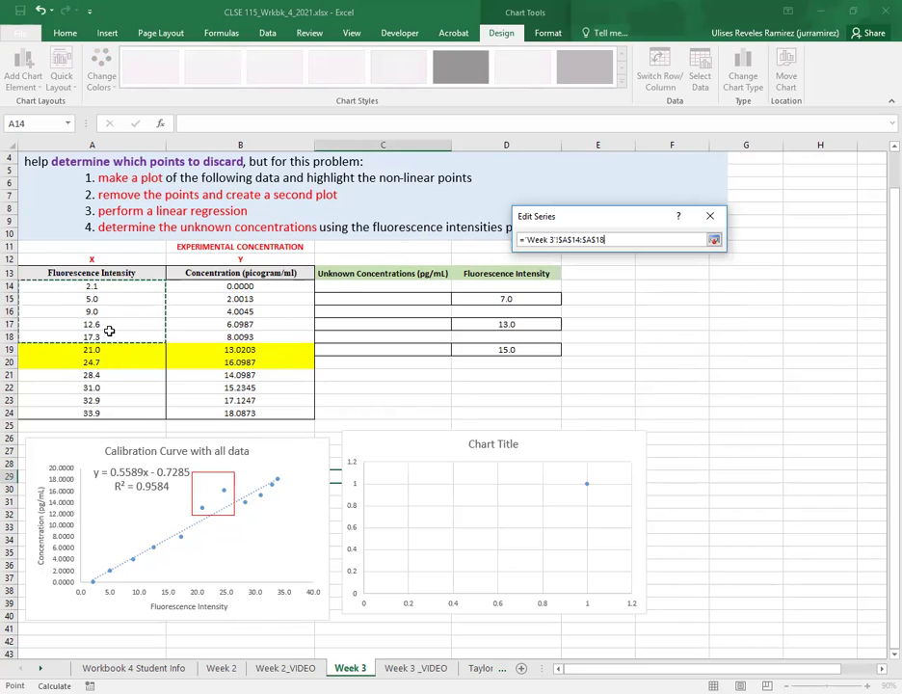
text(,)
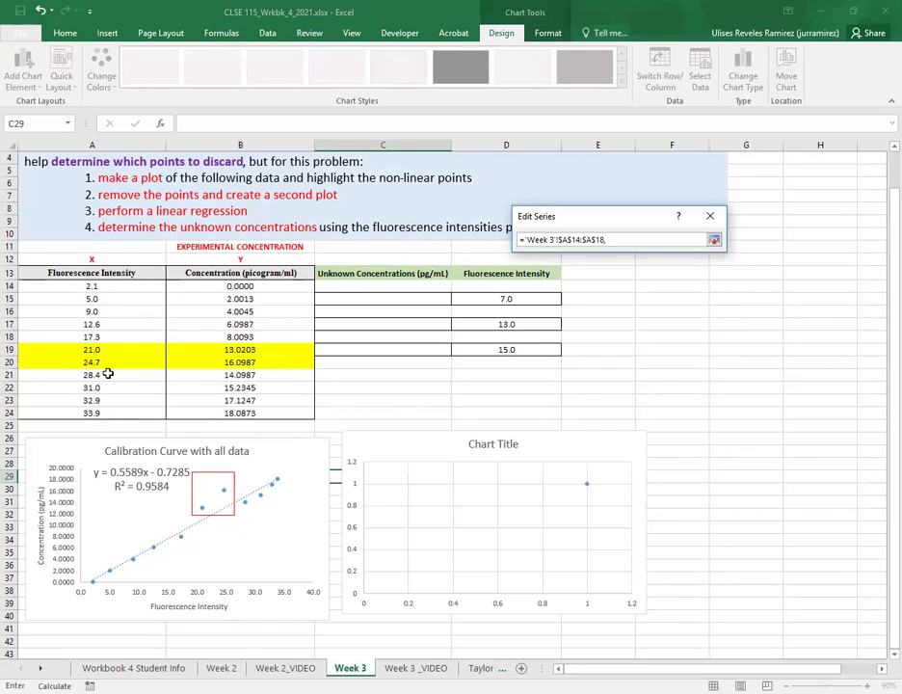
drag(106, 373, 105, 412)
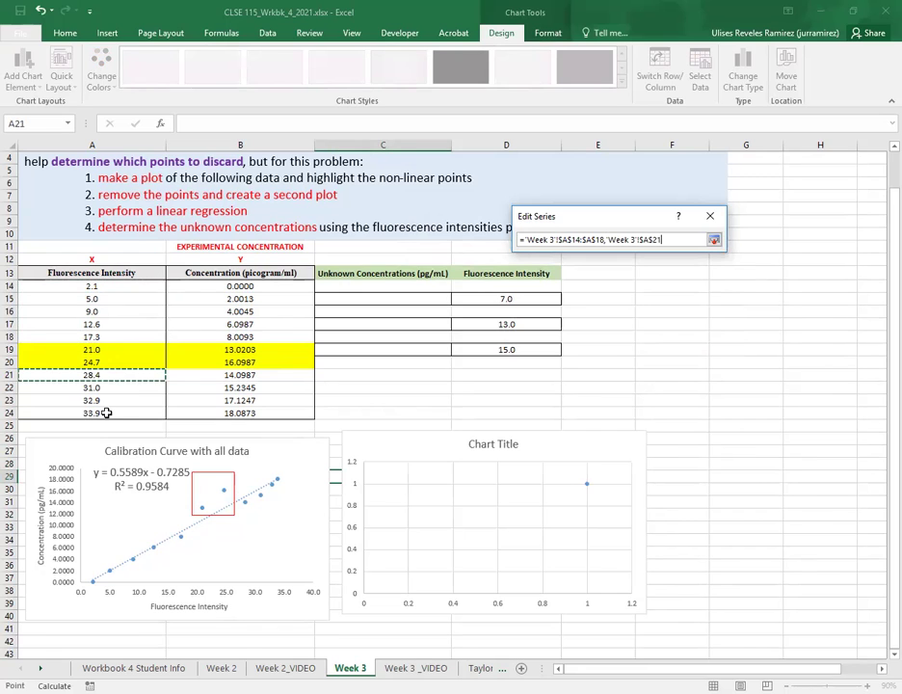
click(714, 240)
- Set the series Y values to B14:B18,B21:B24 and confirm the chart's data source
click(597, 303)
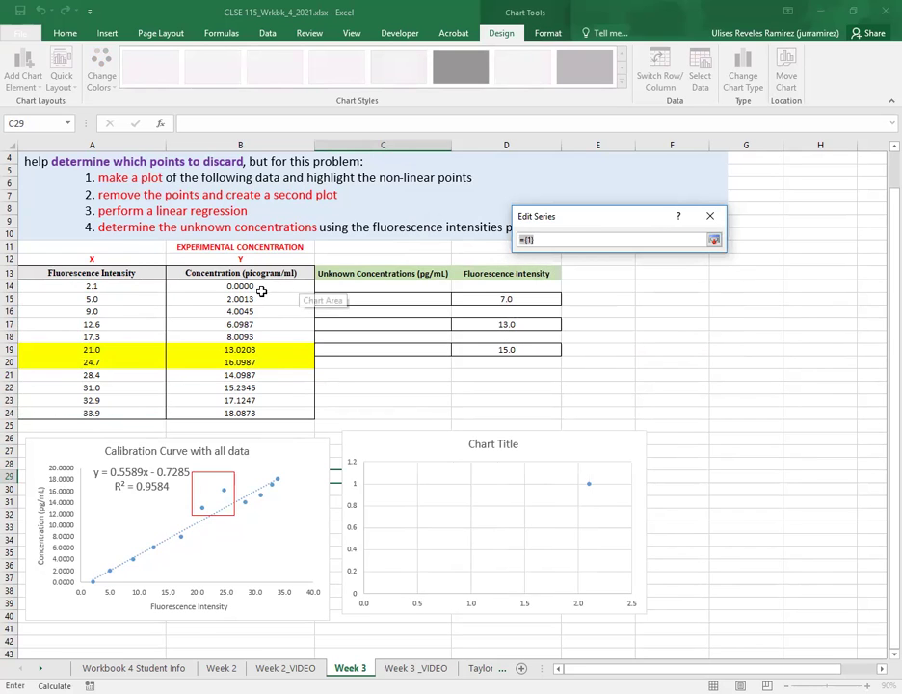
click(259, 287)
shift+click(262, 336)
text(,)
click(254, 375)
shift+click(246, 413)
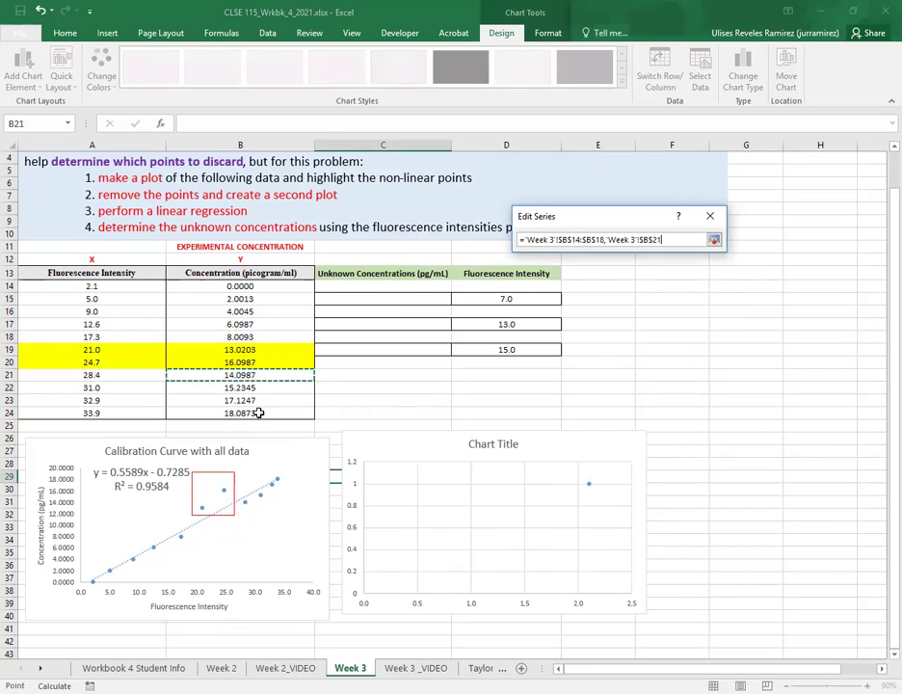
click(714, 243)
click(636, 327)
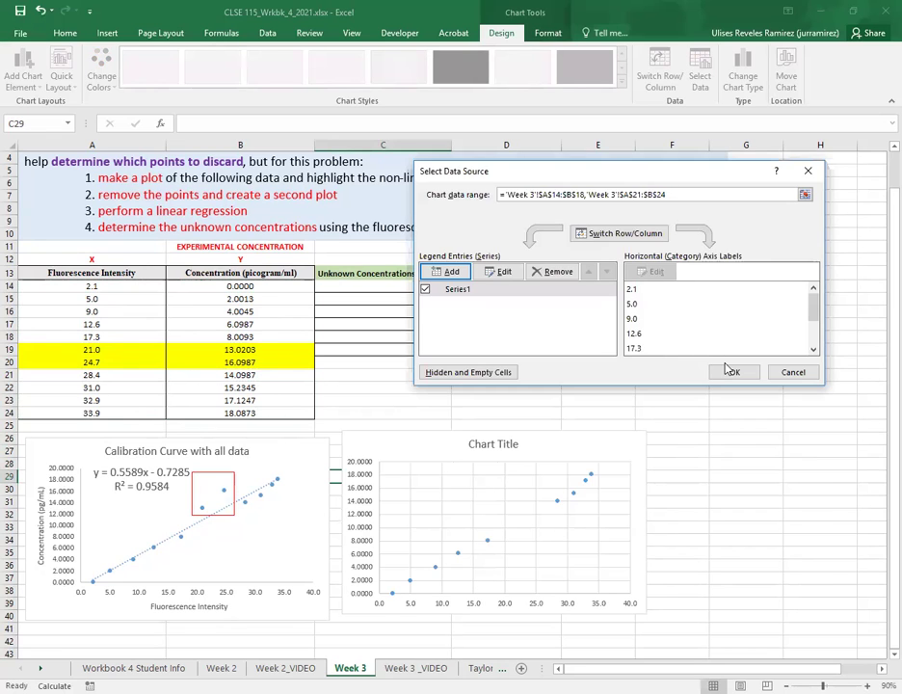
click(731, 372)
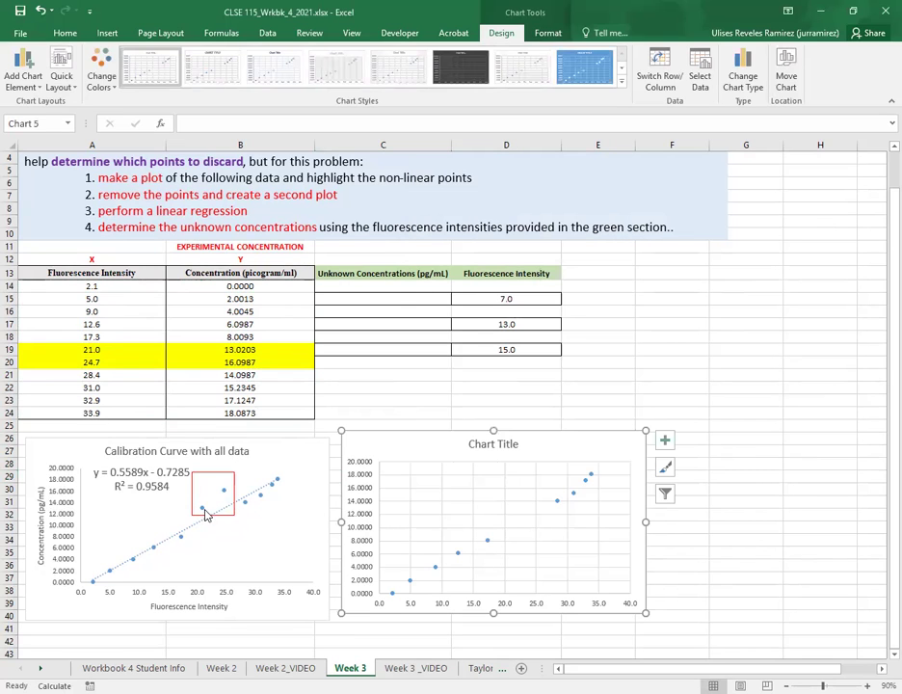
- Add a linear trendline with equation and R² to the second chart, label moved top-left
click(558, 501)
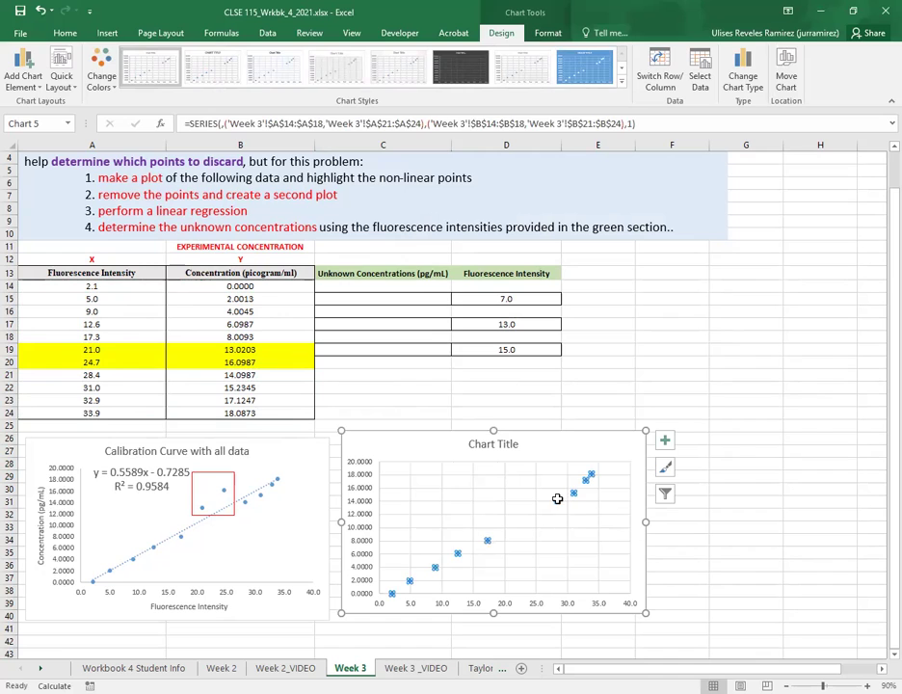
right_click(558, 501)
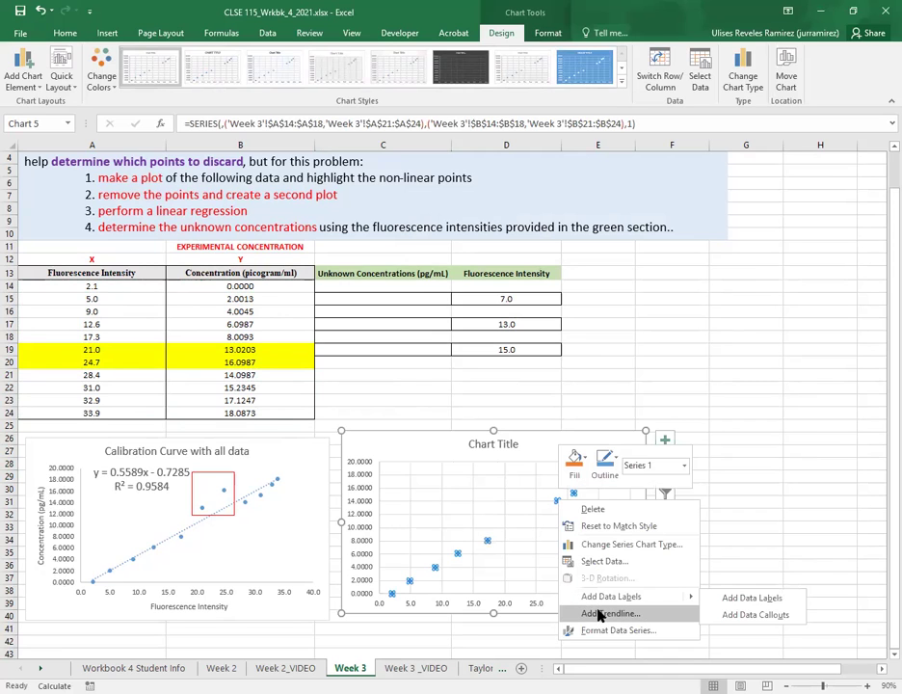
click(599, 613)
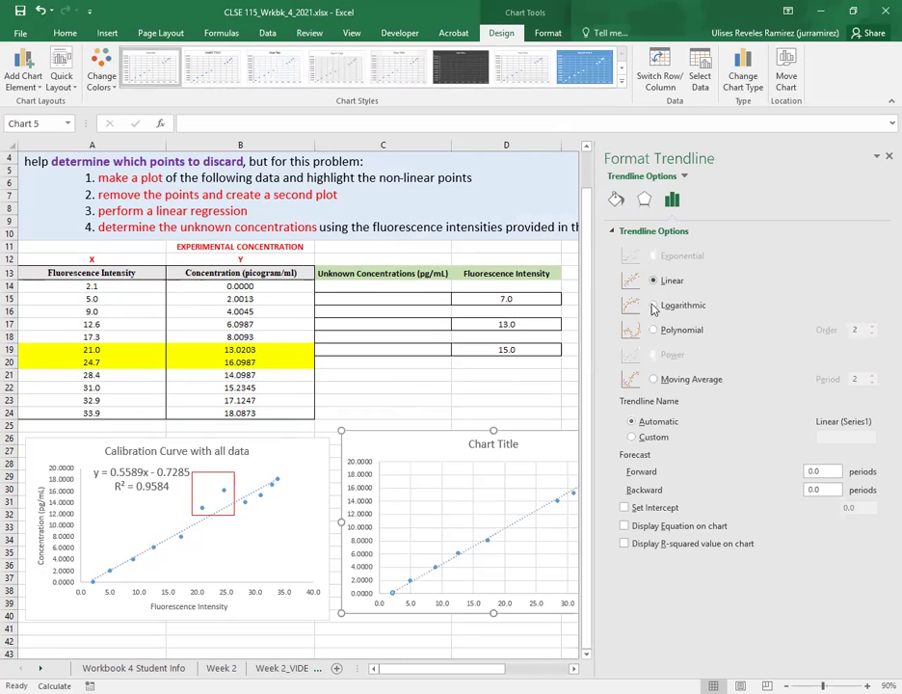
click(623, 526)
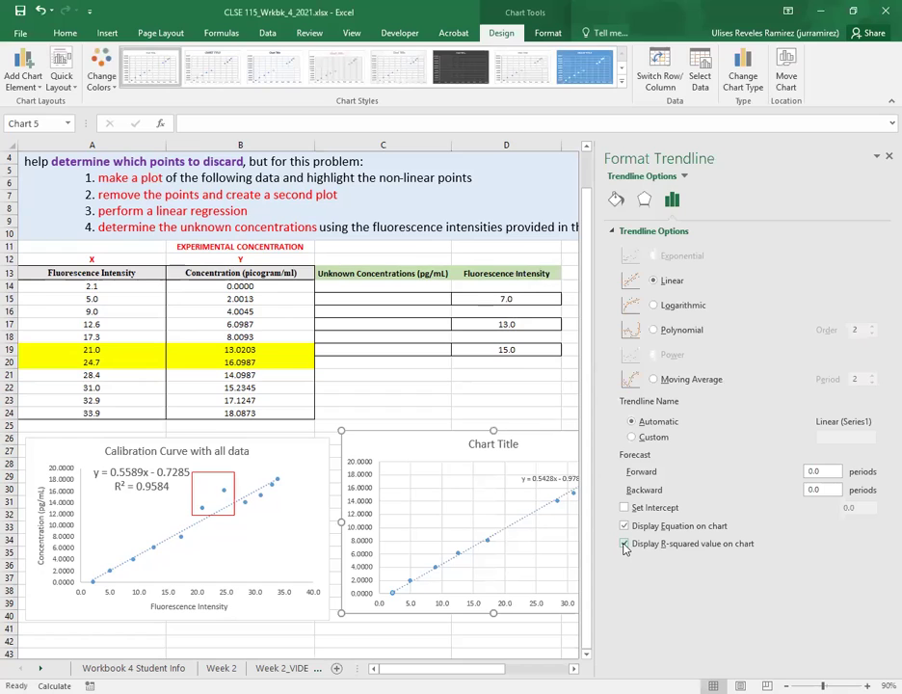
click(623, 543)
click(888, 155)
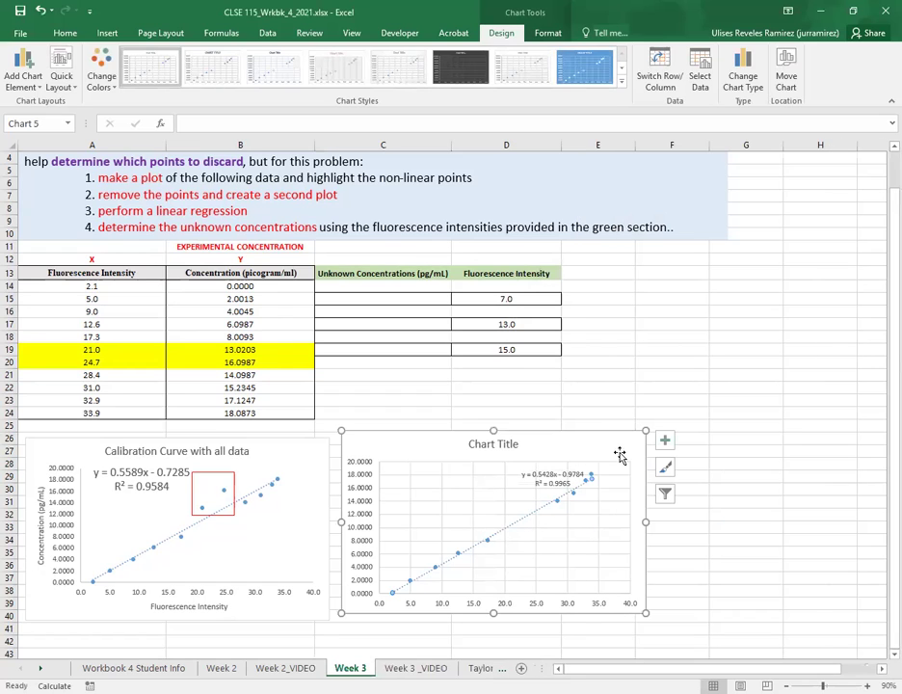
drag(562, 471, 465, 479)
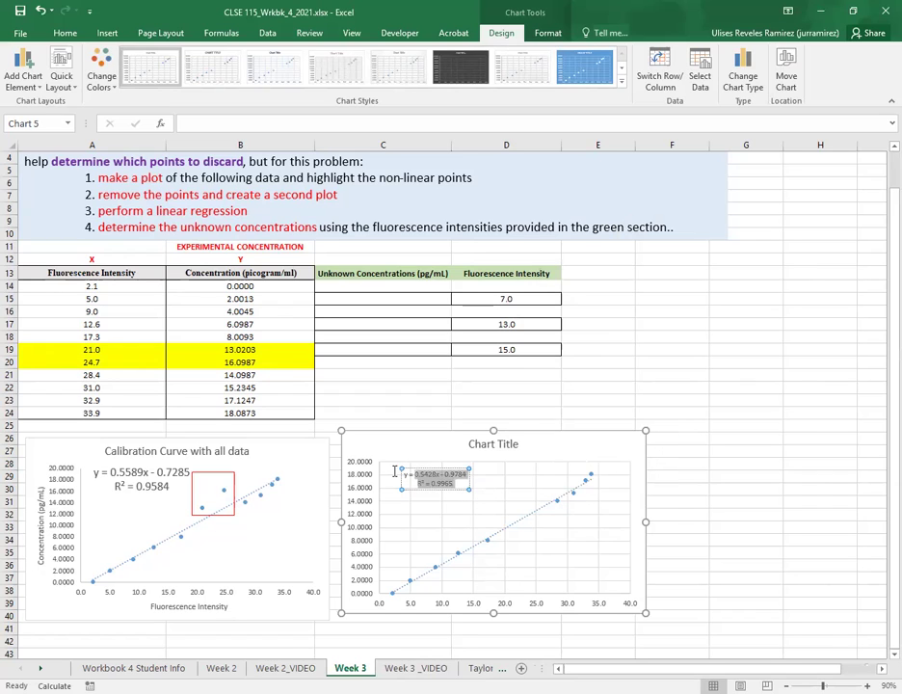
- Delete the untitled chart, paste the titled two-points-removed chart at G27, and drag it beside the first
click(63, 34)
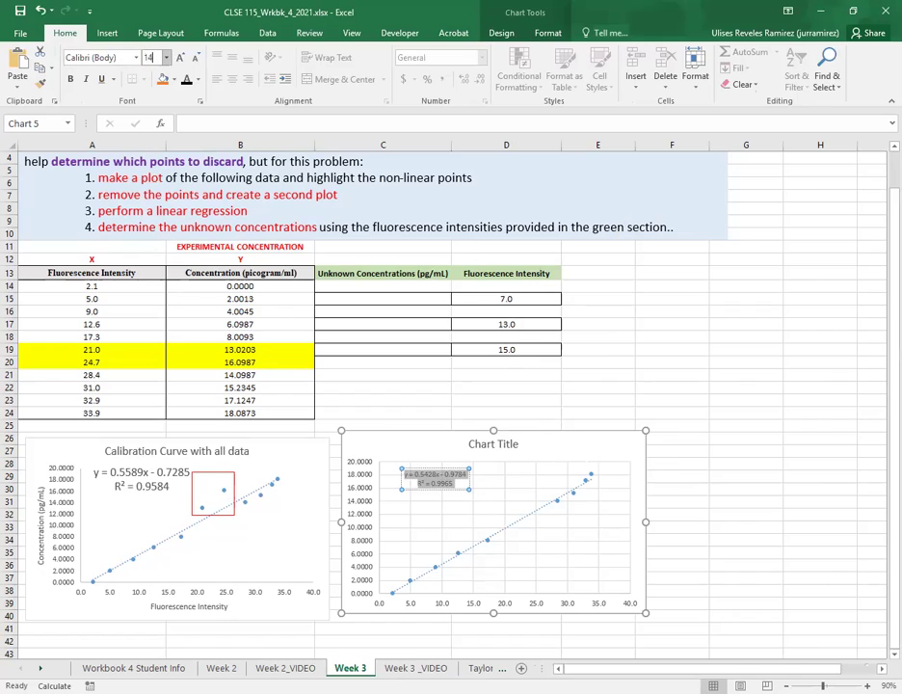
click(710, 450)
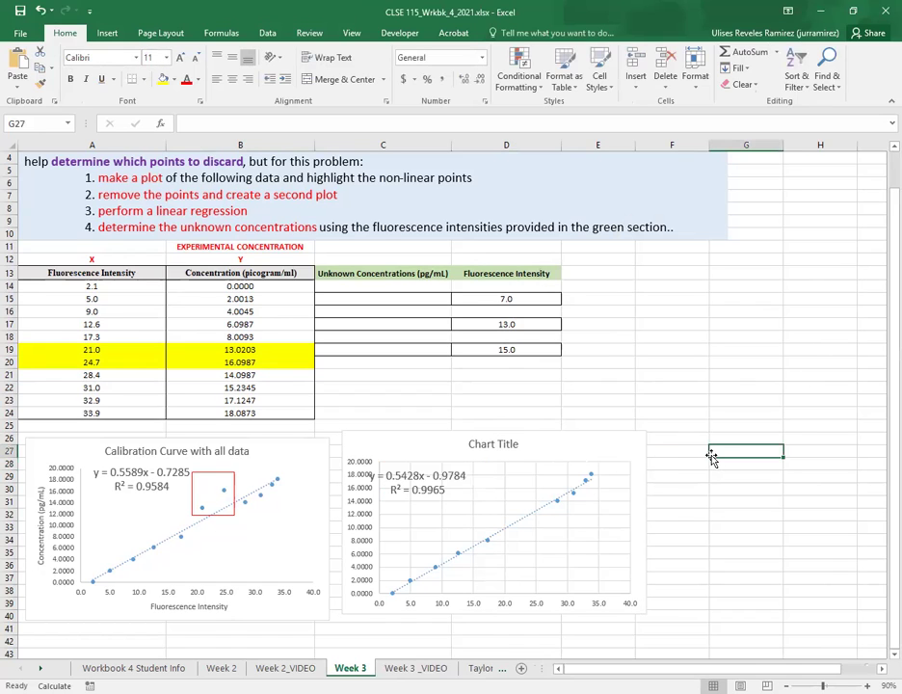
click(537, 443)
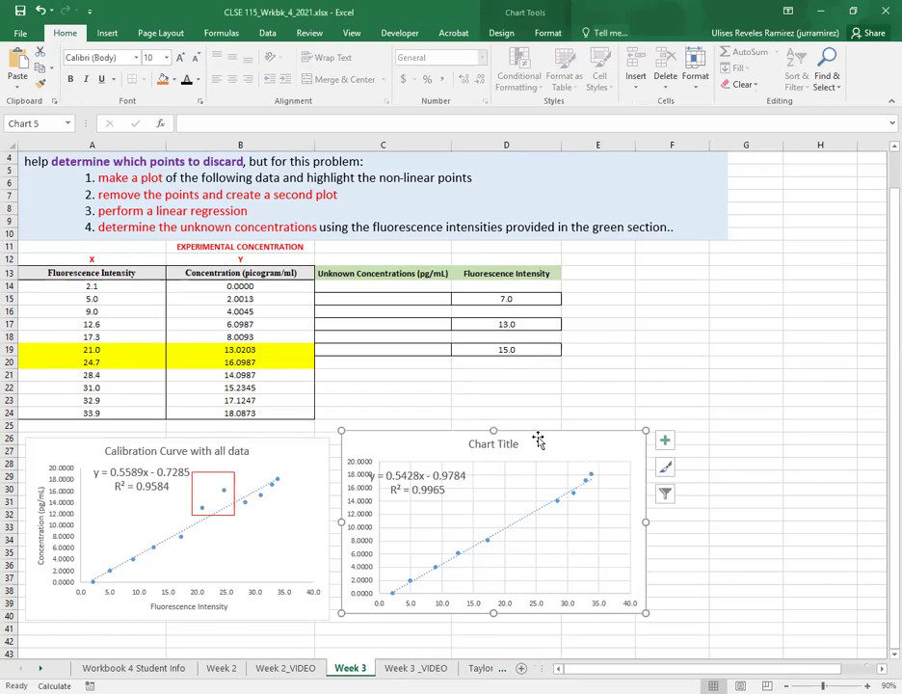
key(Delete)
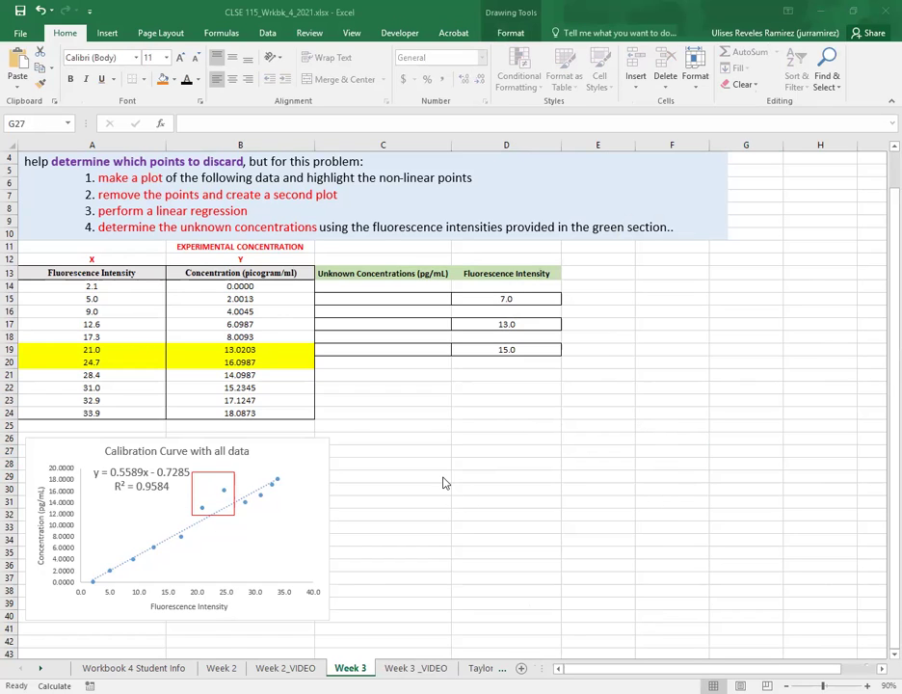
key(ctrl+v)
drag(776, 444, 410, 432)
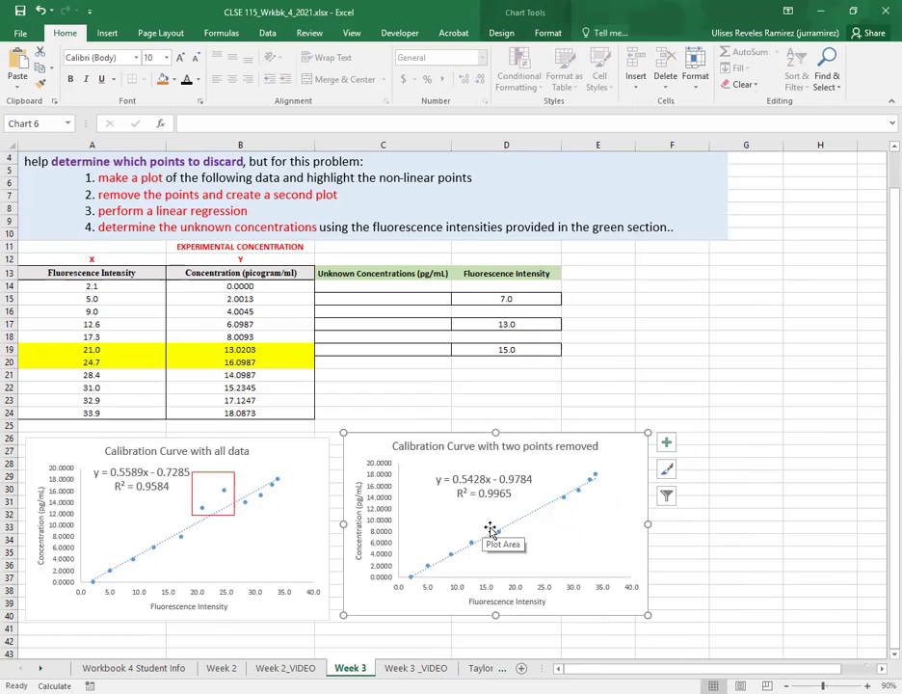
- Copy the X label from A12 into D12 and the Y label from B12 into C12
click(515, 386)
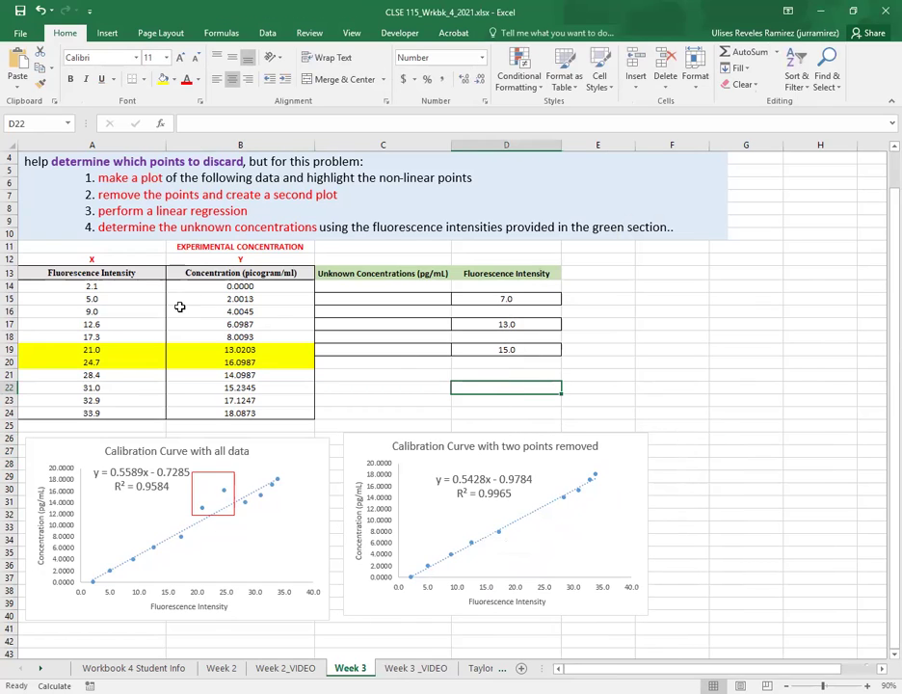
click(108, 260)
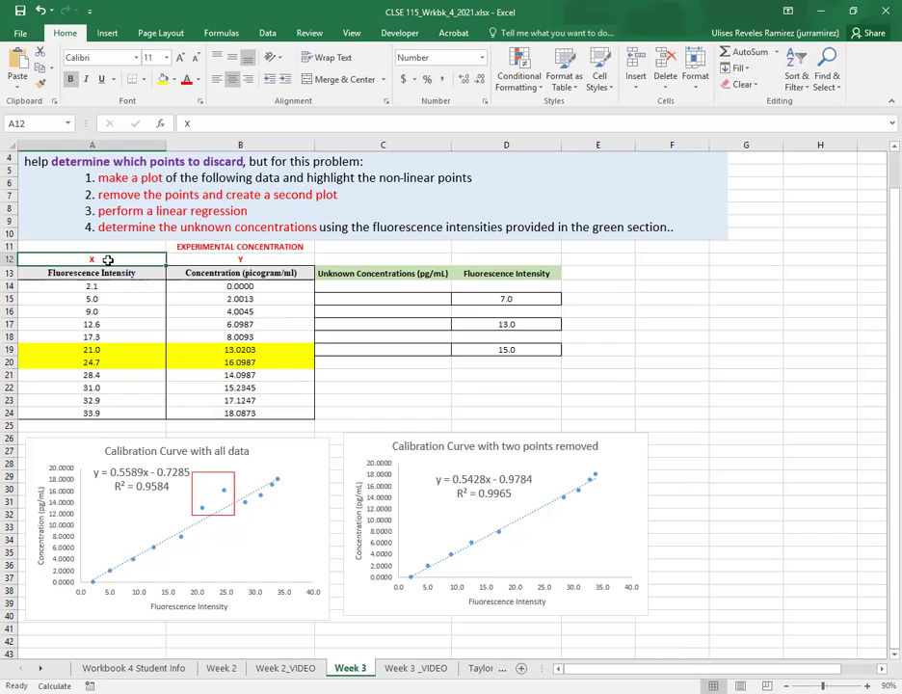
key(ctrl+c)
click(508, 259)
key(ctrl+v)
click(244, 258)
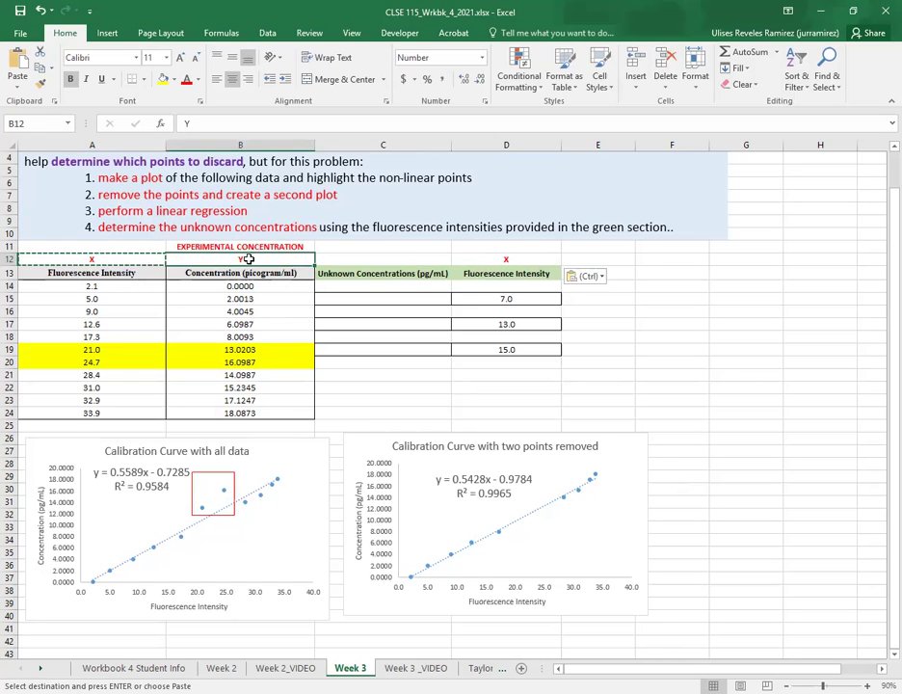
key(ctrl+c)
click(404, 260)
key(ctrl+v)
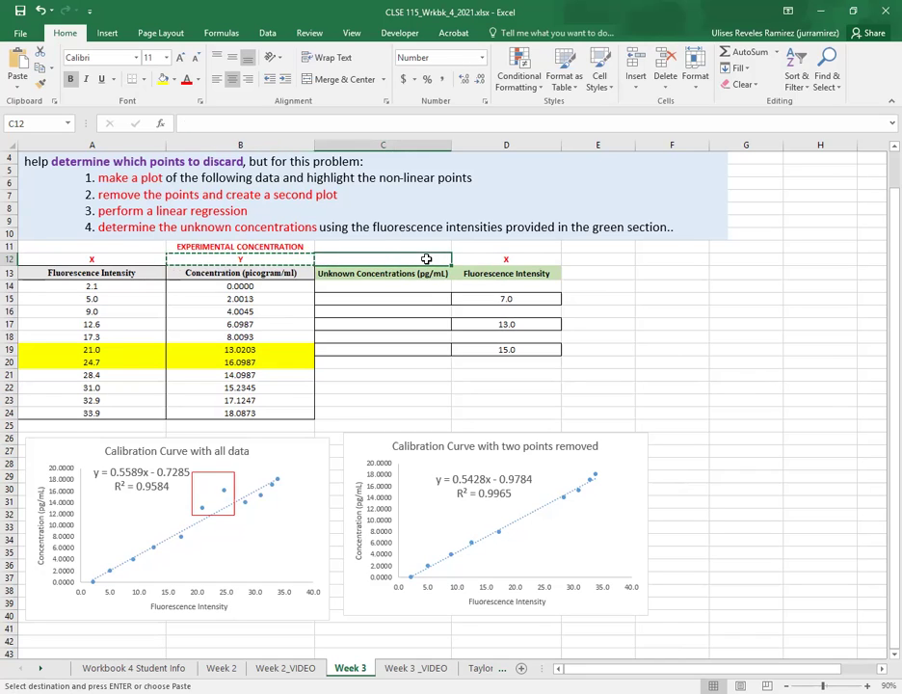
click(421, 399)
key(Escape)
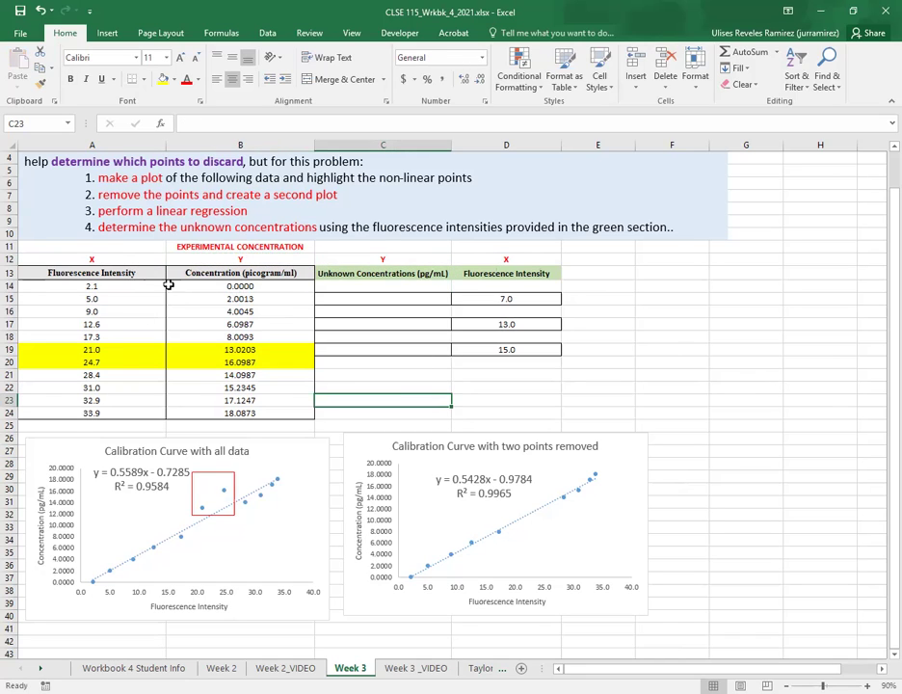
- Enter the heading MODELED CONCENTRATIONS in C11
click(405, 246)
text(MODEL)
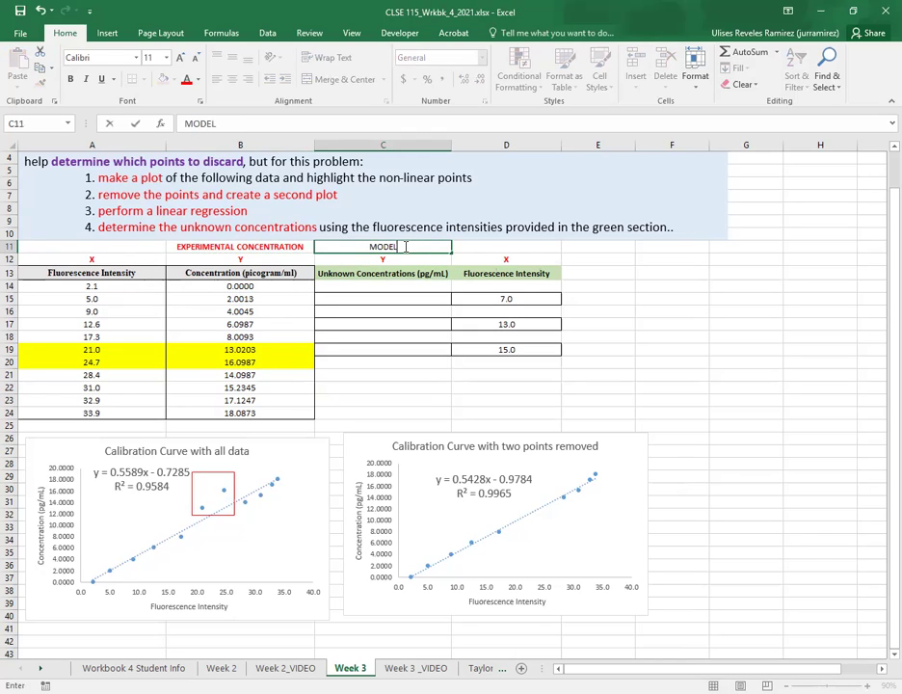
text(ED CONCENTRT)
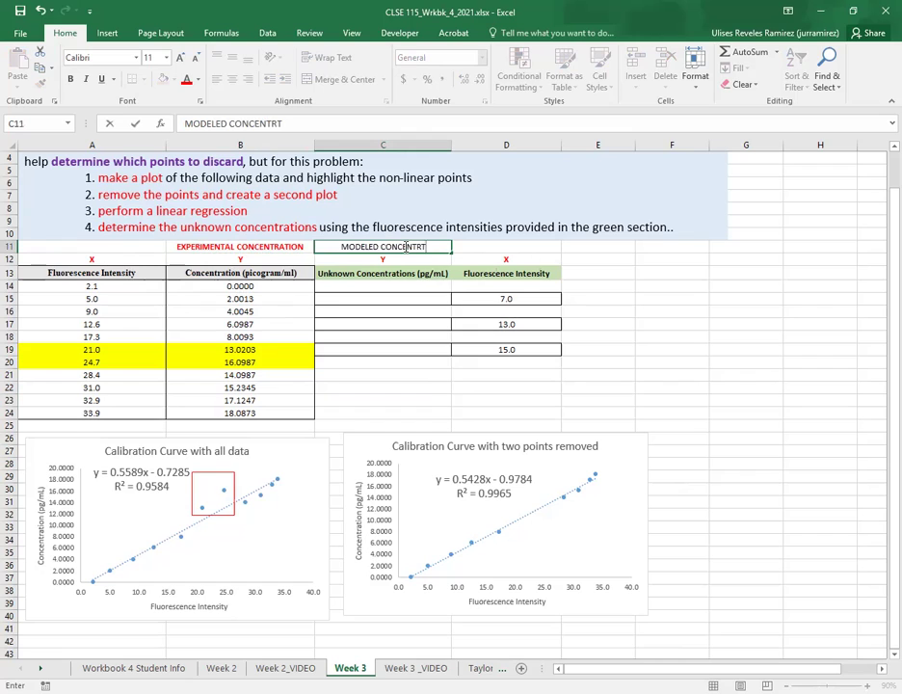
key(BackSpace)
text(ATI)
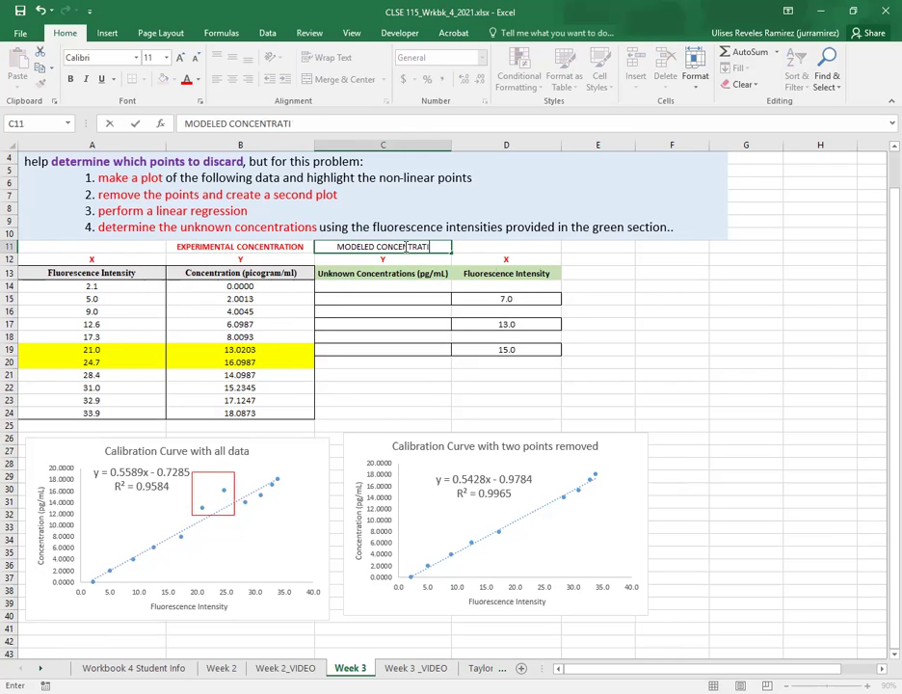
text(ONS)
key(Return)
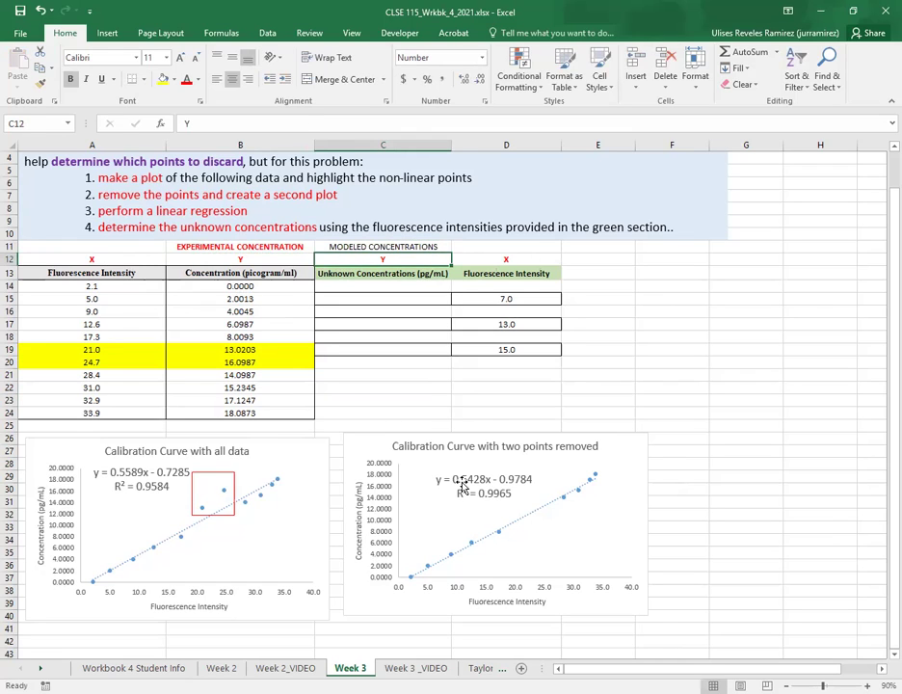
- Enter =0.5428*D15-0.9784 in C15 to compute the first unknown concentration
click(491, 479)
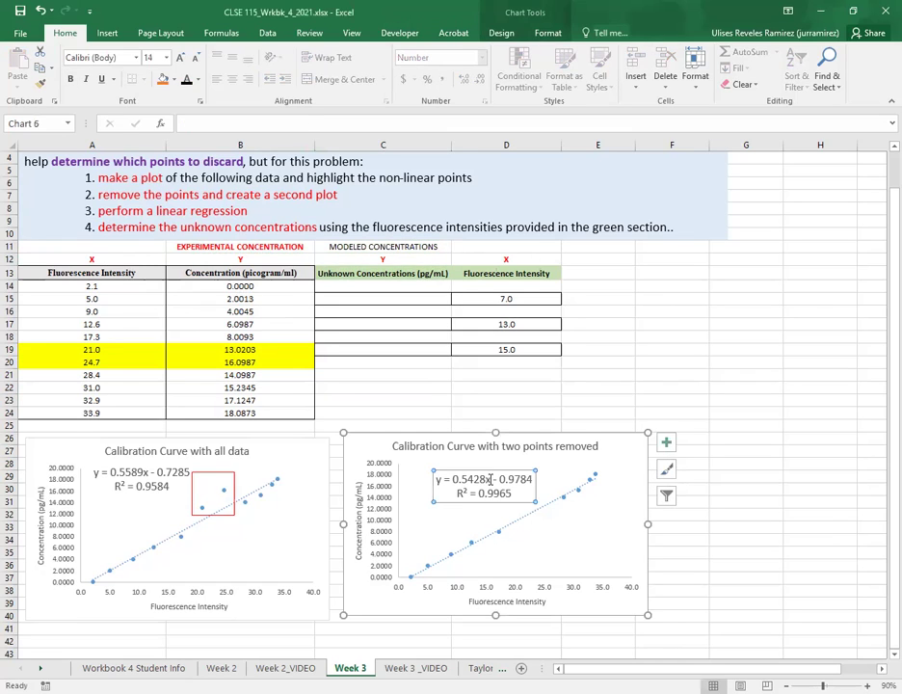
click(359, 297)
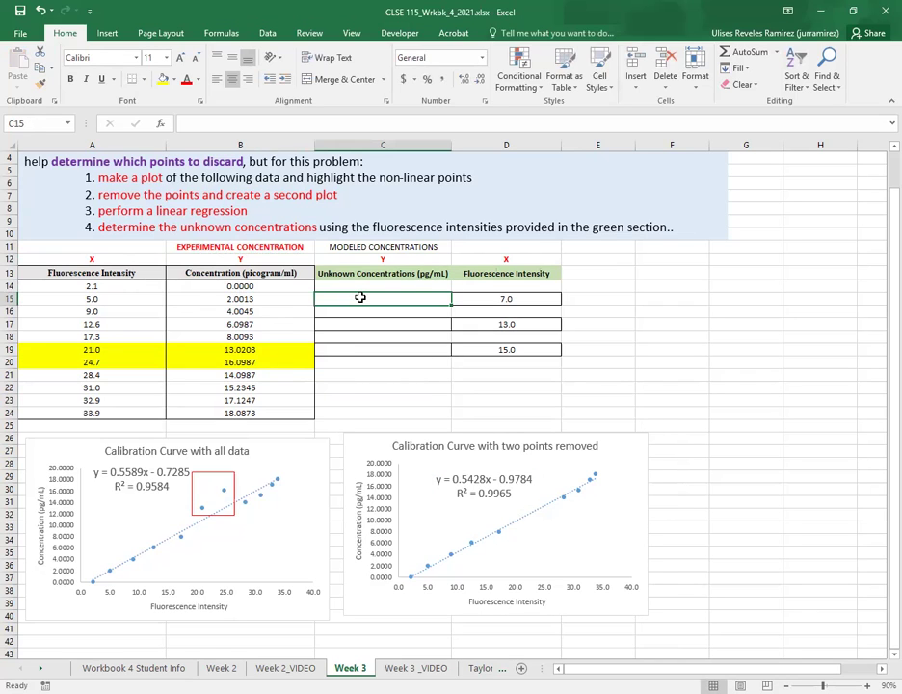
text(=)
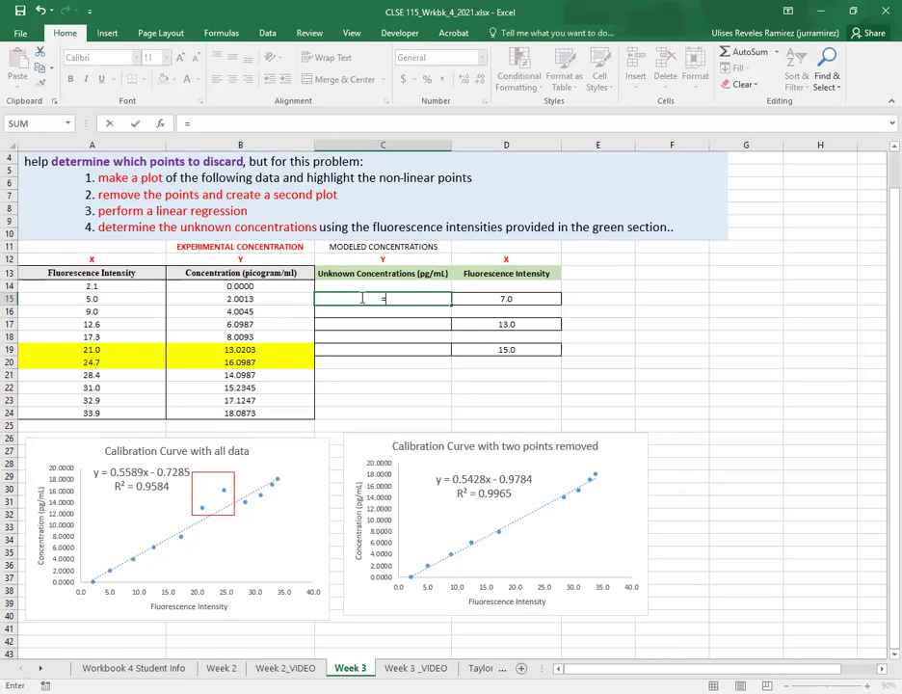
text(0.5428*)
click(502, 299)
text(-0.97)
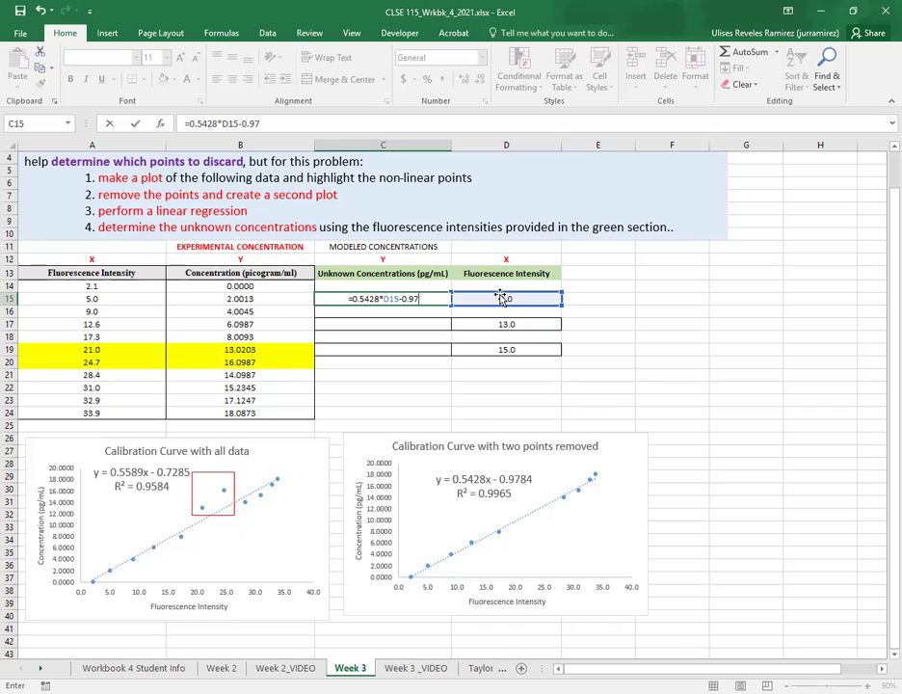
text(84)
key(Return)
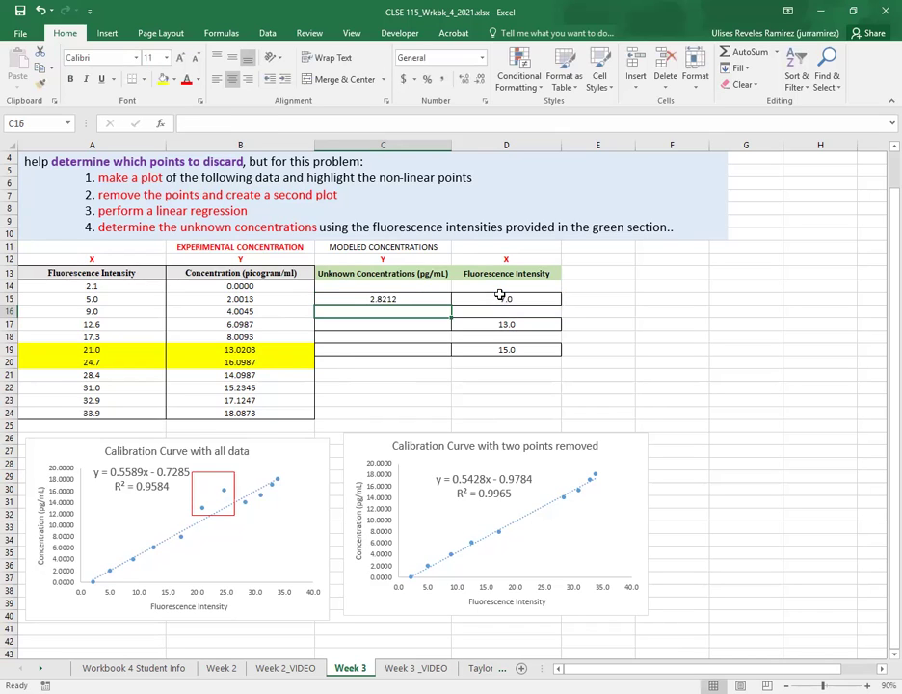
- Copy the C15 formula into C17 and C19, giving 6.078 and 7.1636
click(394, 299)
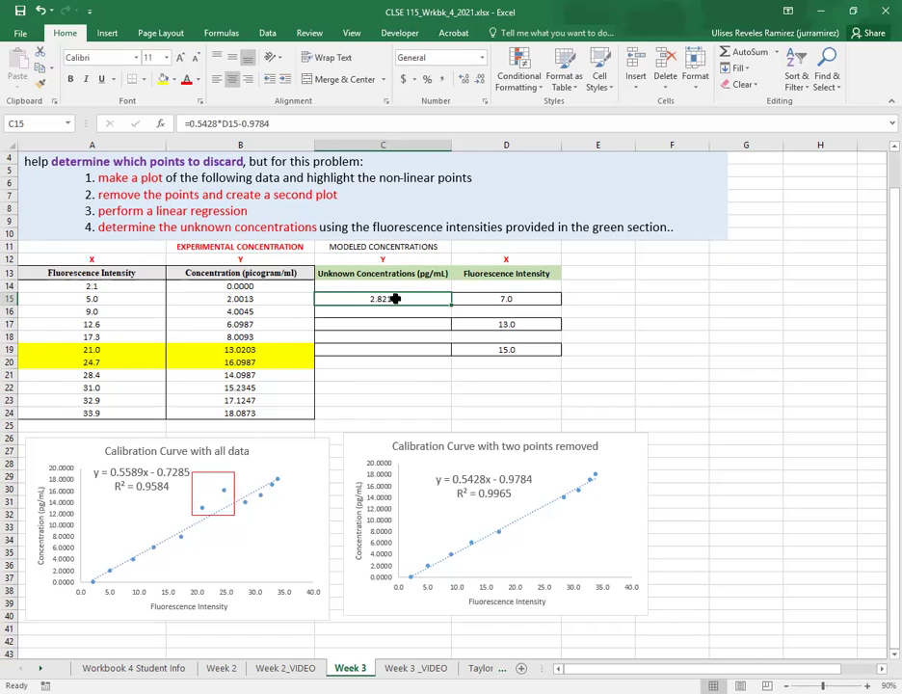
key(ctrl+c)
click(398, 325)
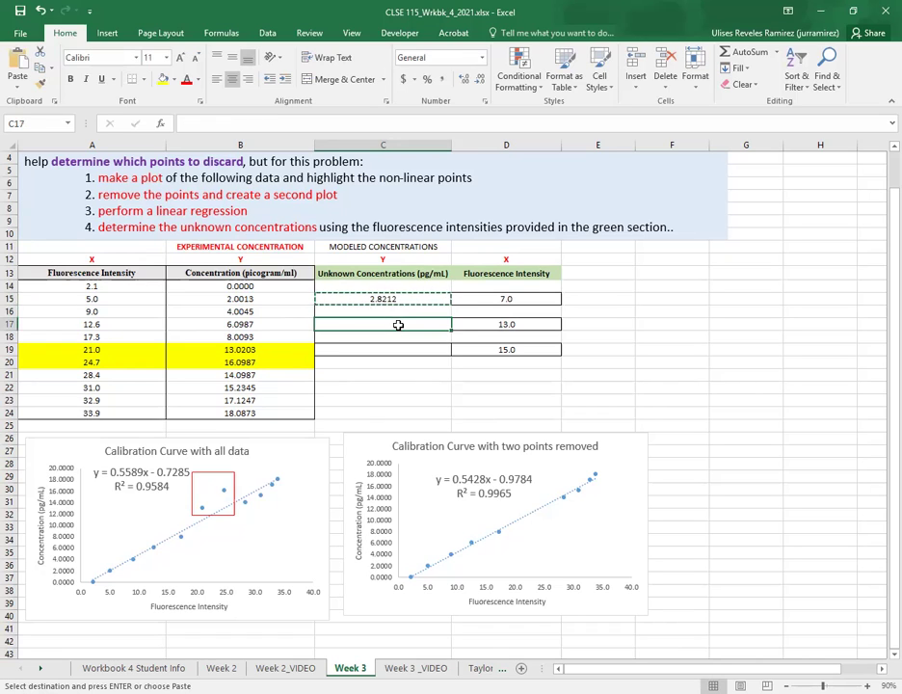
key(ctrl+v)
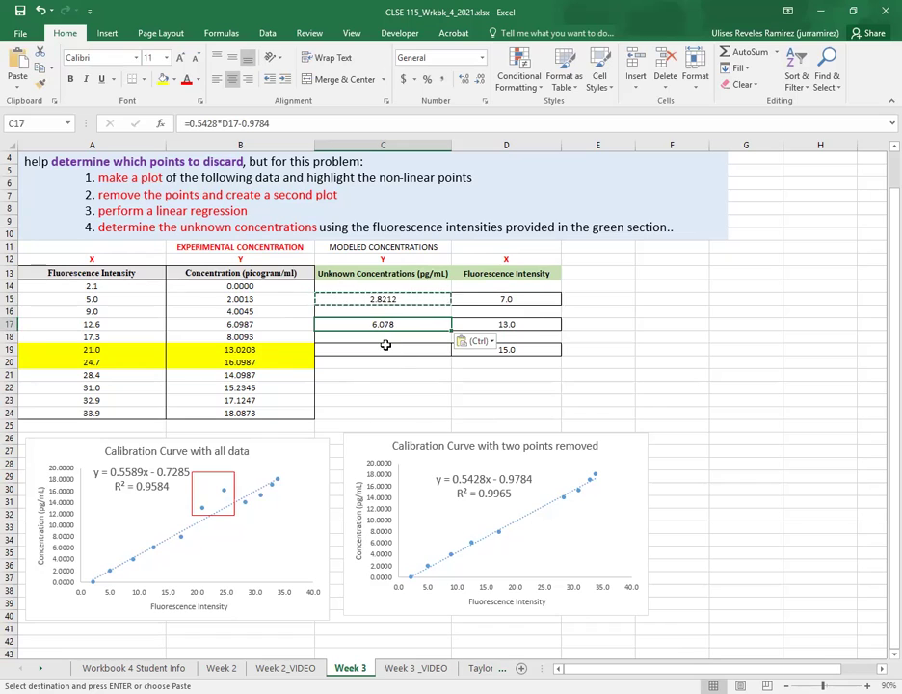
click(386, 347)
key(ctrl+v)
key(Down)
key(Down)
key(Down)
key(Escape)
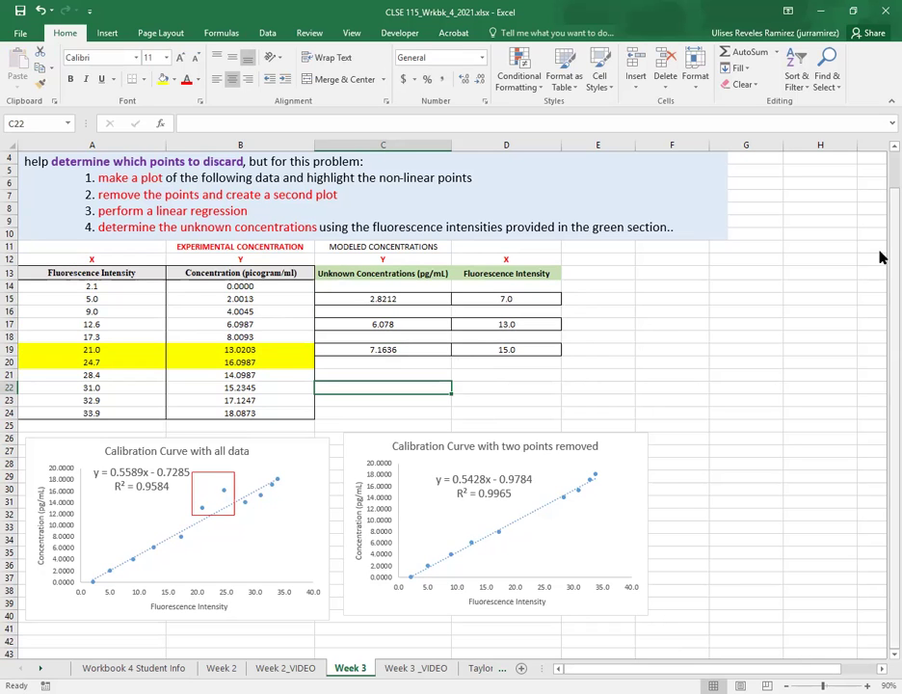
scroll(872, 252, up, 1)
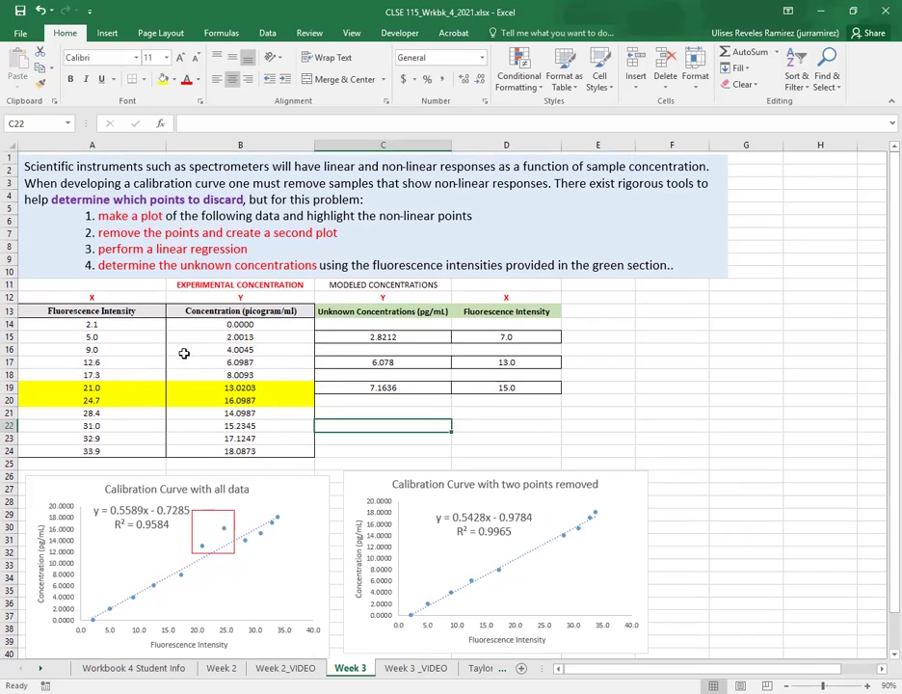